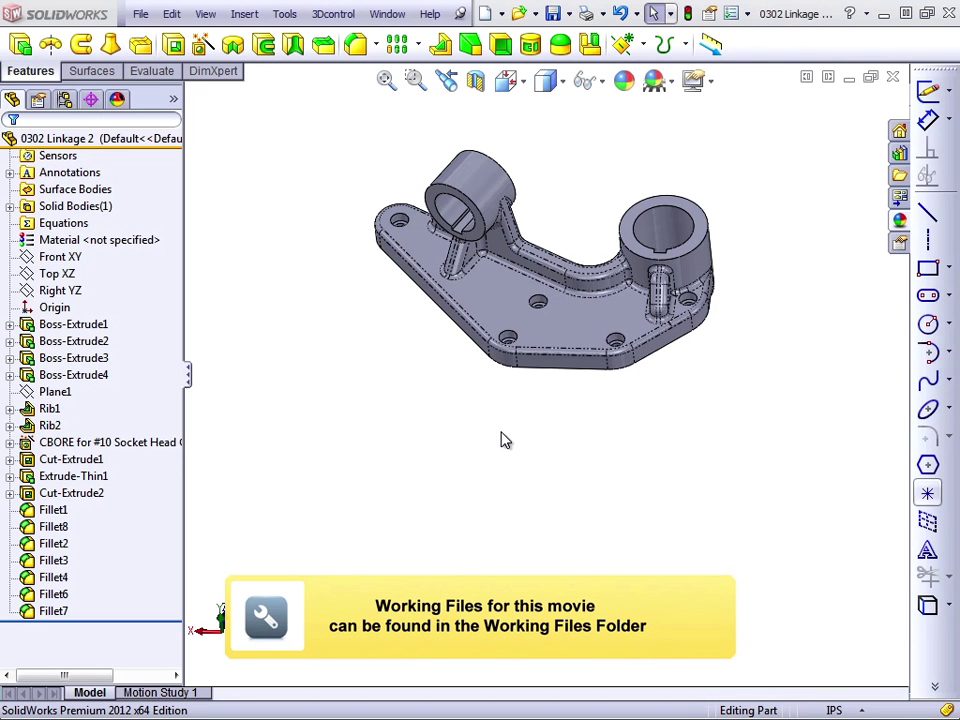
- Examine the finished linkage part from several angles, including its bosses, ribs, holes and fillets
key("Down")
key("Down")
key("Down")
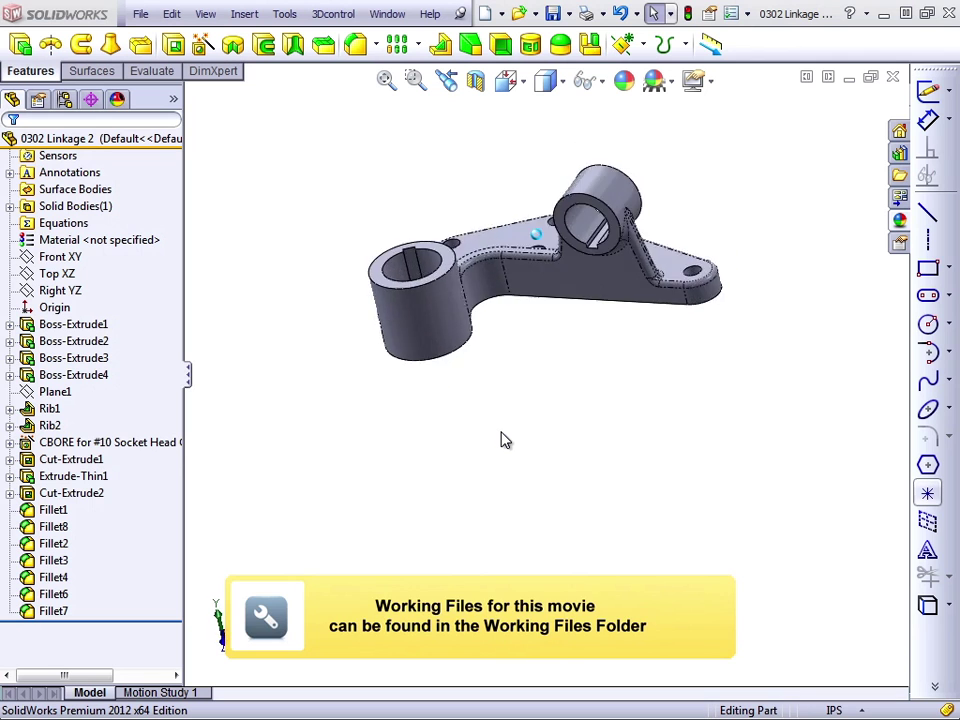
key("Down")
key("Down")
key("Down")
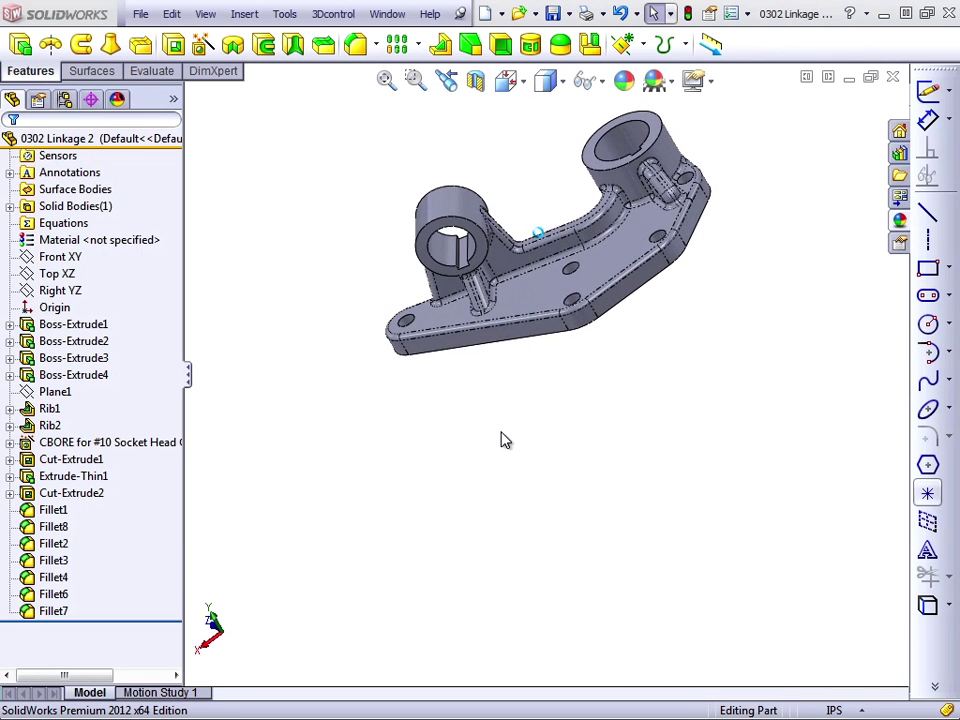
key("Down")
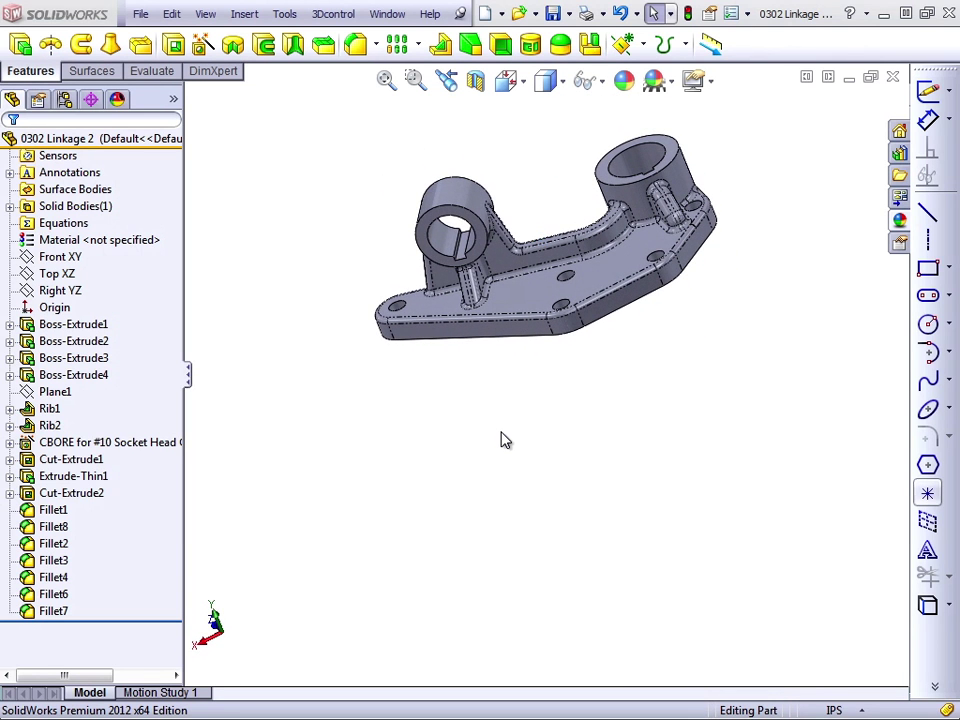
key("Down")
key("Down")
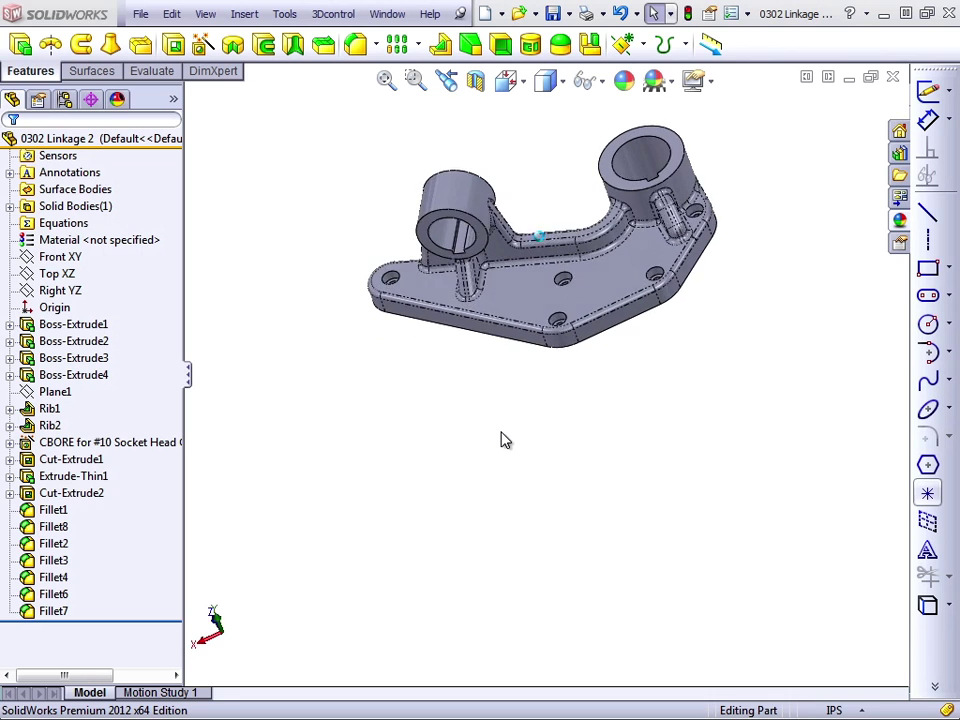
middle_click_drag(536, 369, 497, 433)
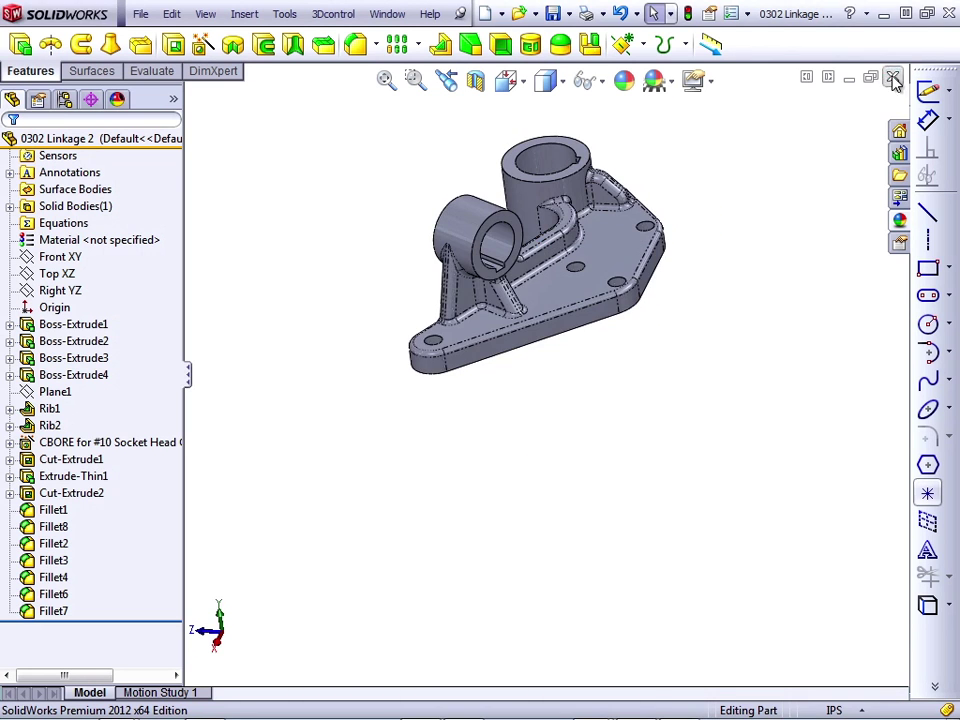
- Close the linkage part and create a new, empty part document
key("ctrl+w")
left_click(527, 398)
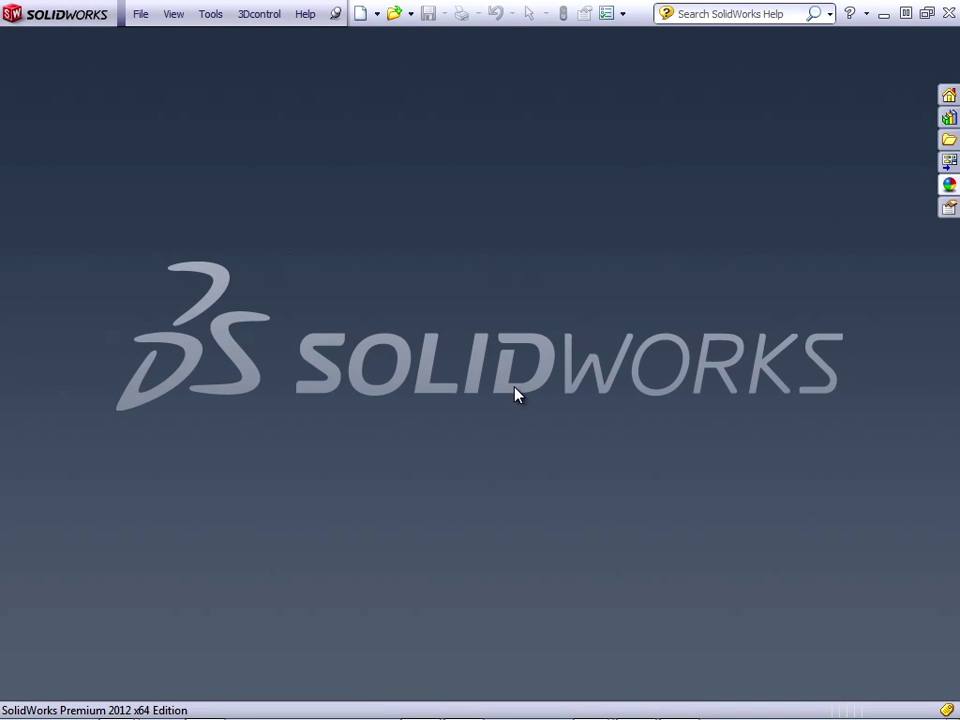
left_click(362, 14)
double_click(448, 352)
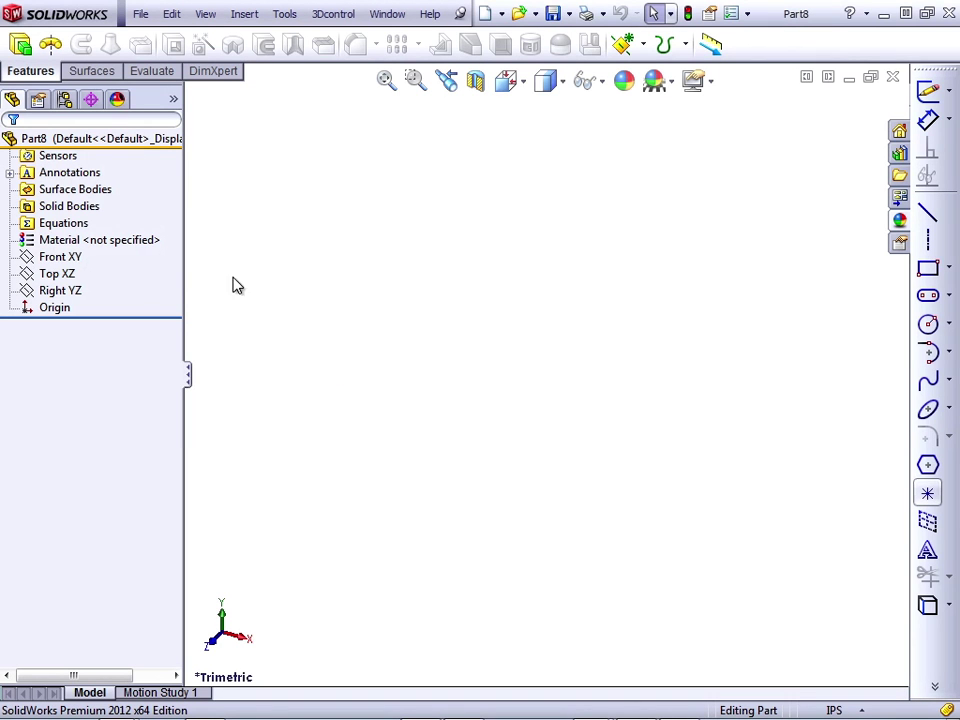
- Sketch a circle centred on the origin, about 2.17 in in diameter, on the Top XZ plane
left_click(54, 277)
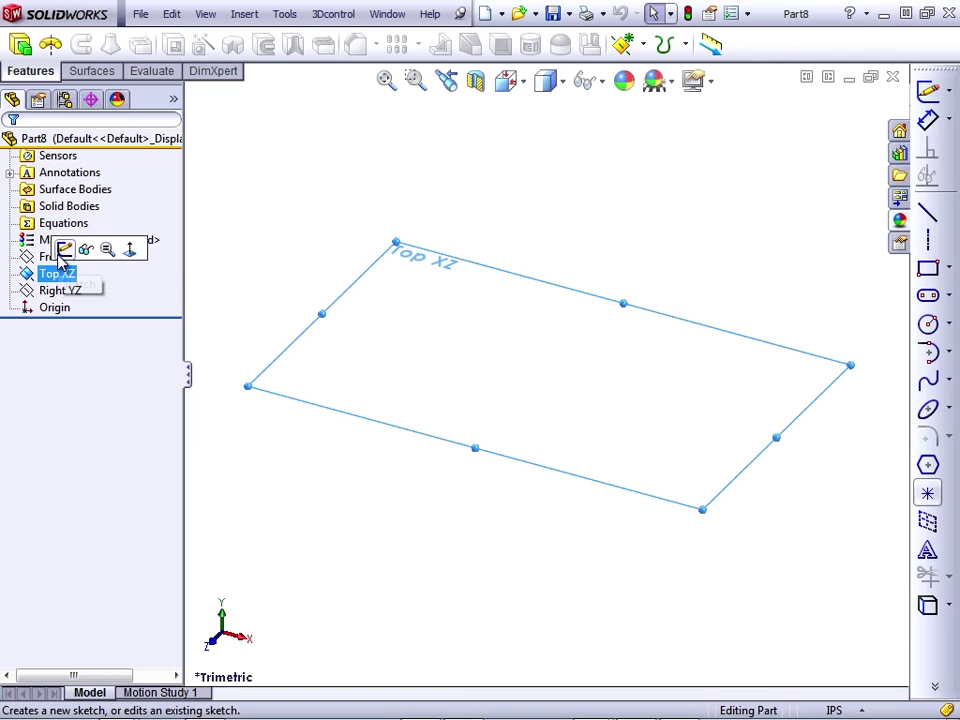
left_click(36, 250)
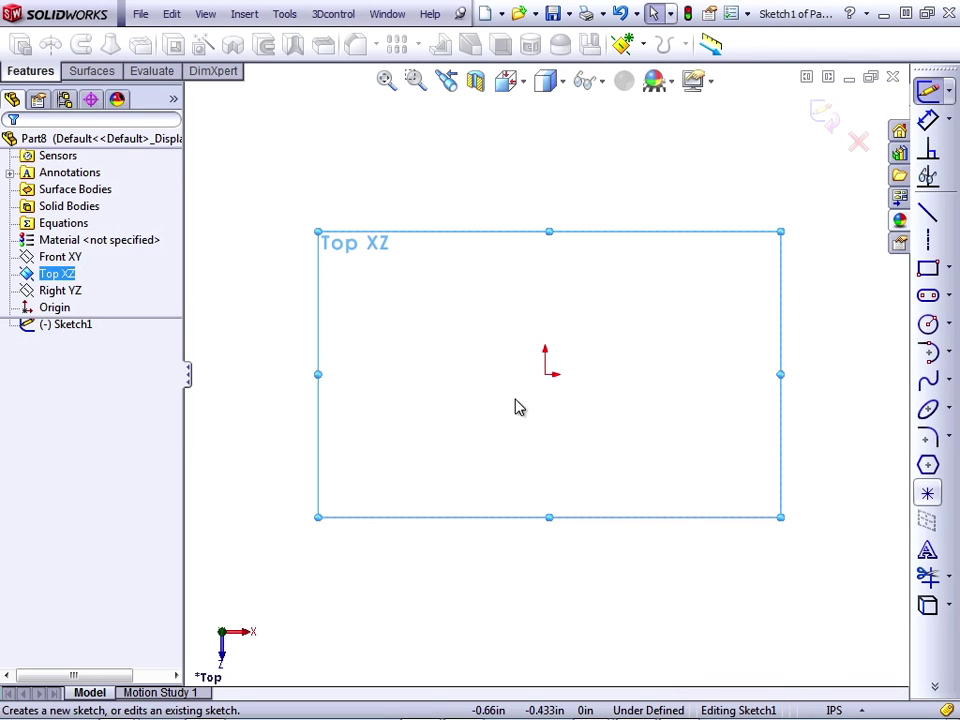
left_click(929, 324)
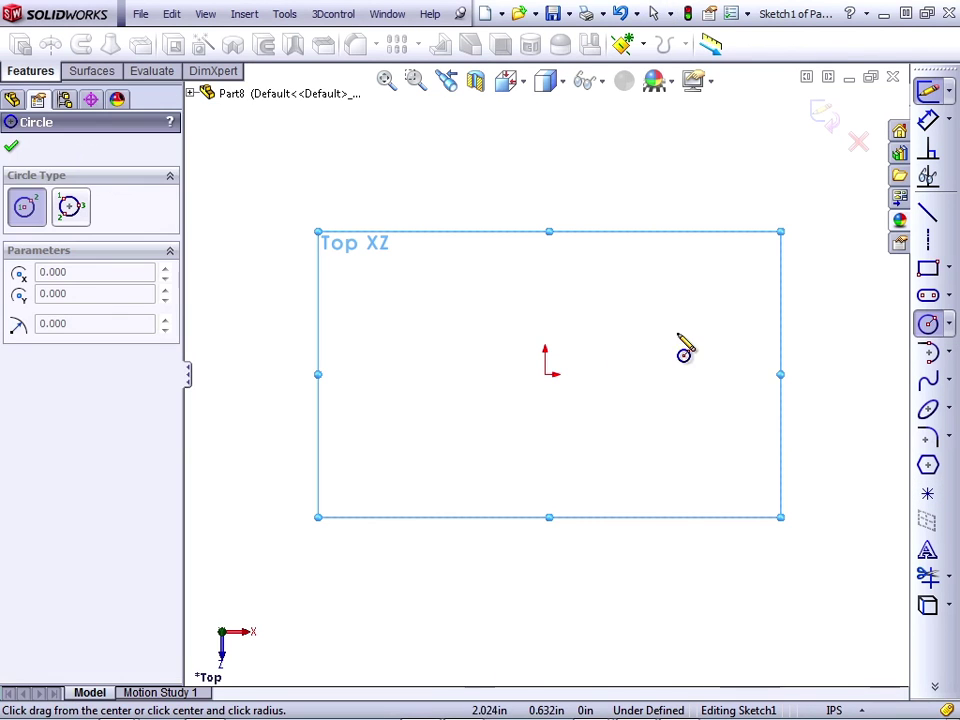
left_click(545, 374)
left_click(579, 441)
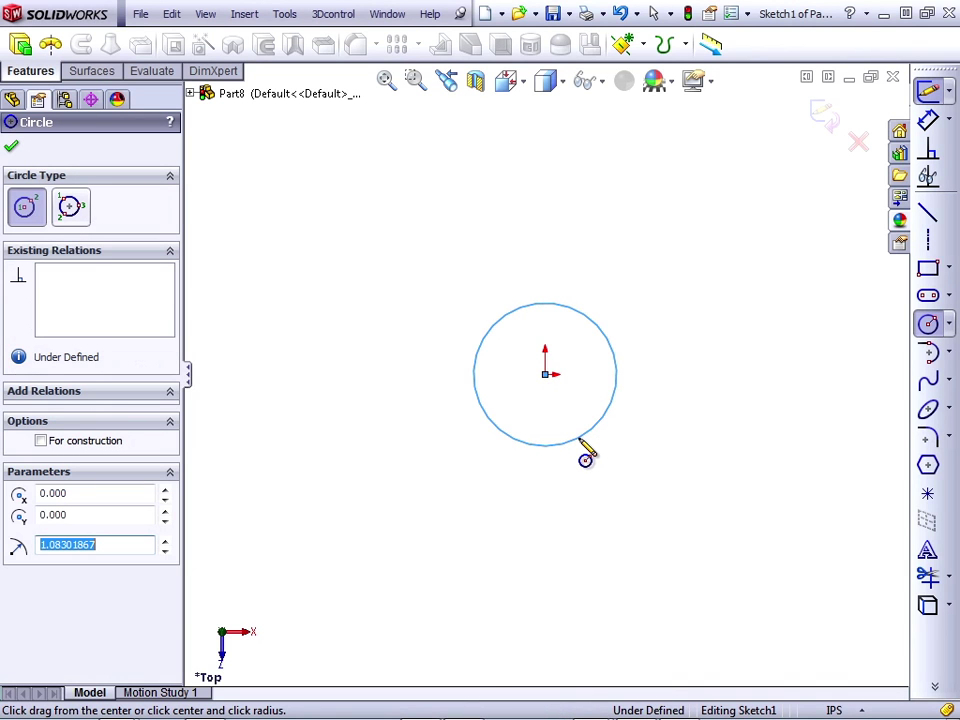
- Dimension the circle's diameter at 2.5 in
left_click(929, 120)
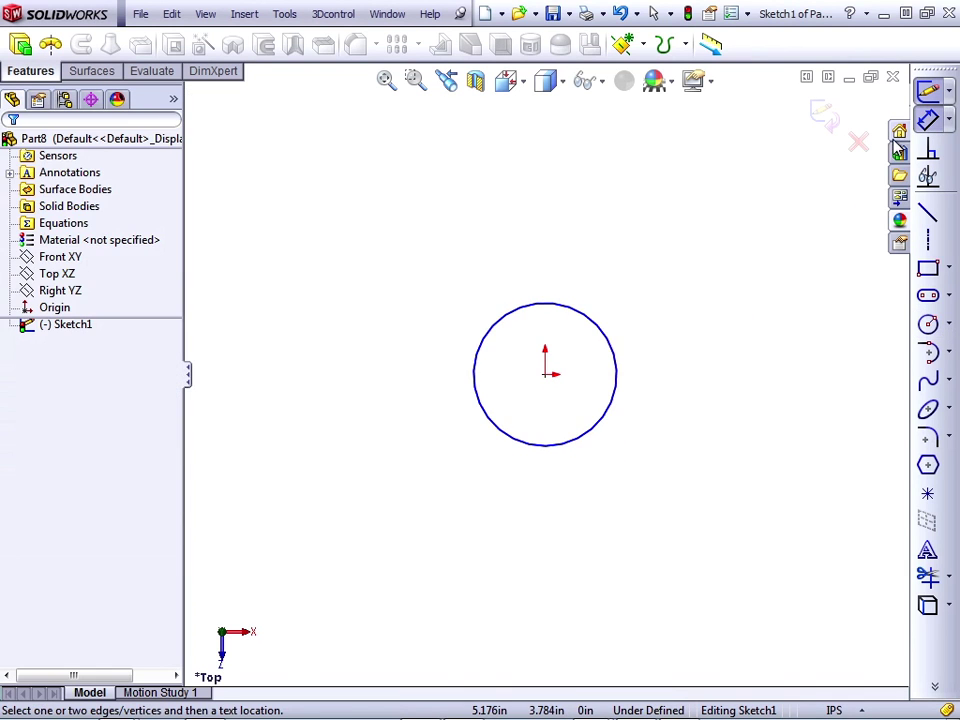
left_click(605, 336)
left_click(660, 237)
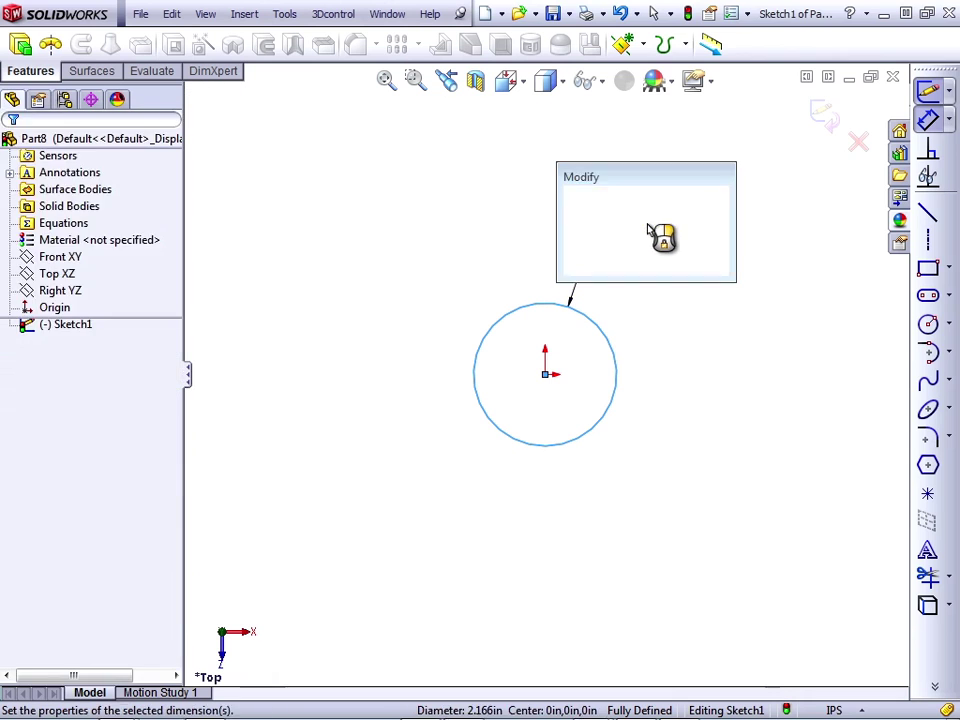
type("2.5")
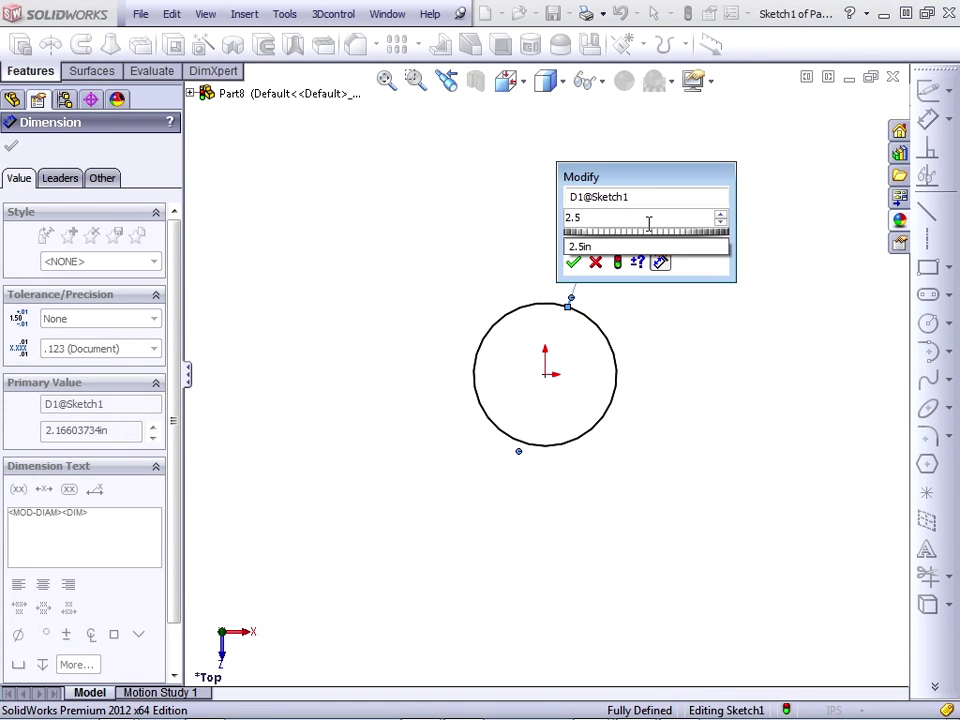
key("Return")
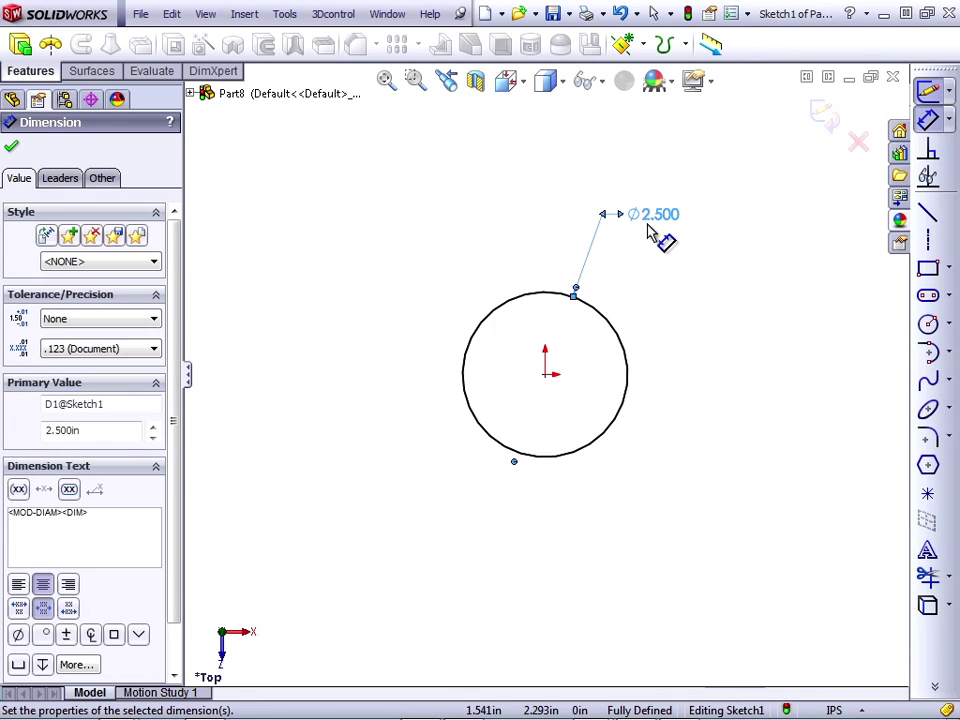
- Extrude the circle as a blind boss, 3 in upward and 1 in in the second direction
left_click(22, 45)
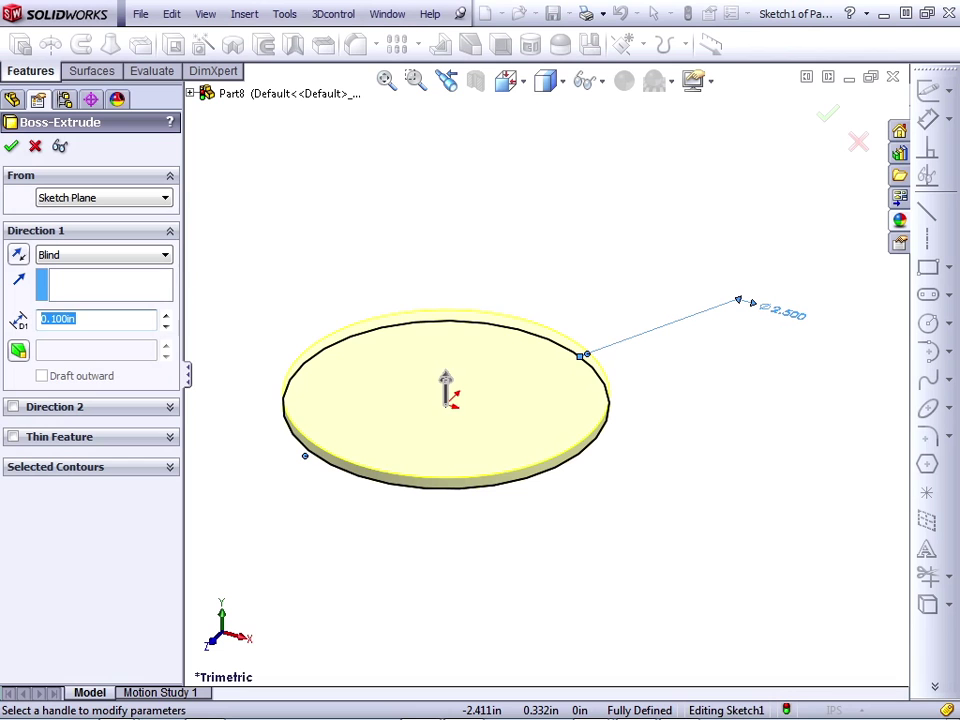
key("Return")
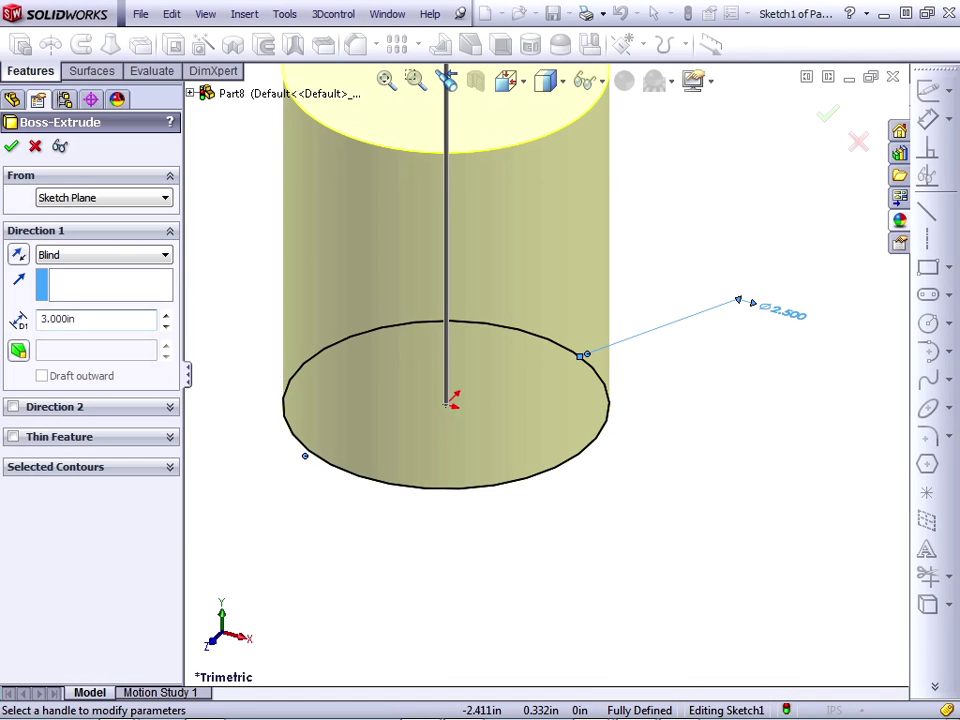
left_click(13, 407)
type("1")
key("Return")
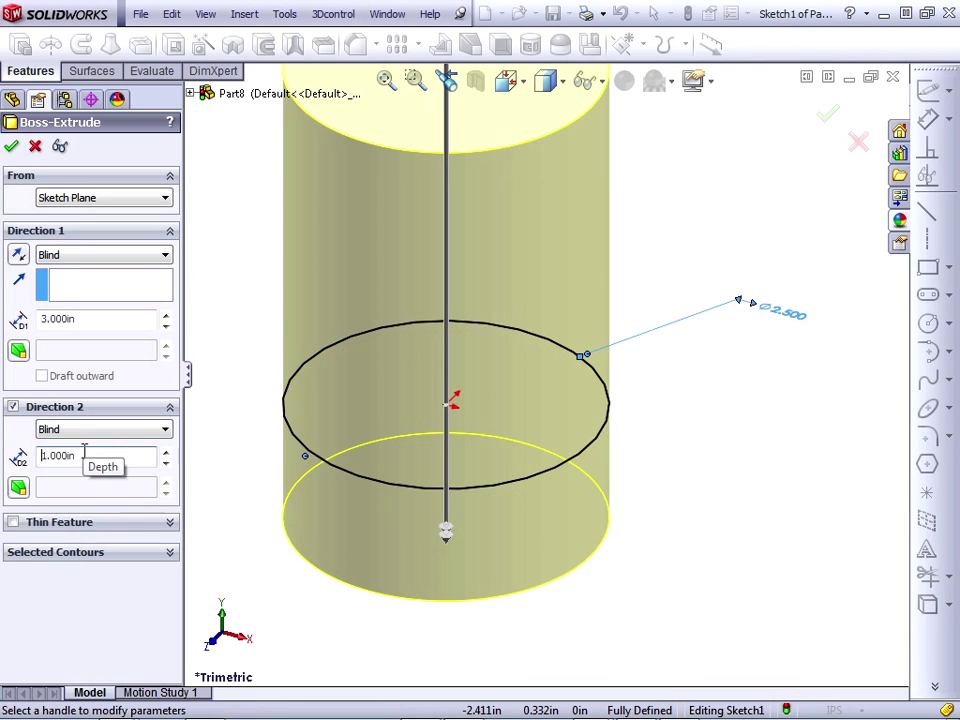
key("Return")
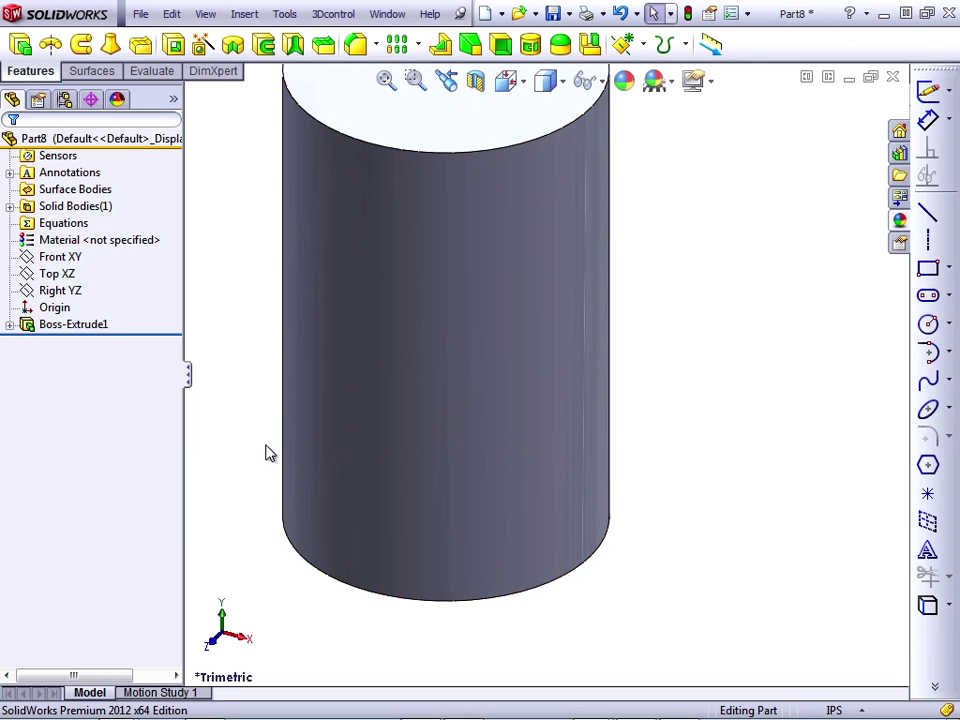
key("f")
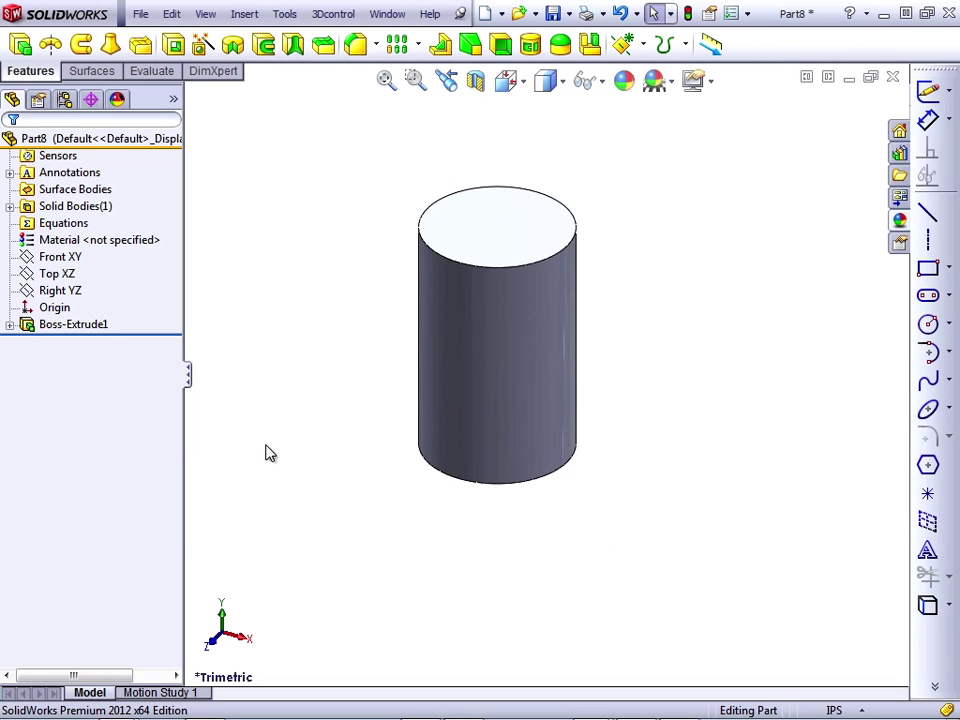
- Start a sketch on the Top XZ plane and check the system option that auto-rotates the view normal to new sketches
left_click(58, 274)
left_click(68, 256)
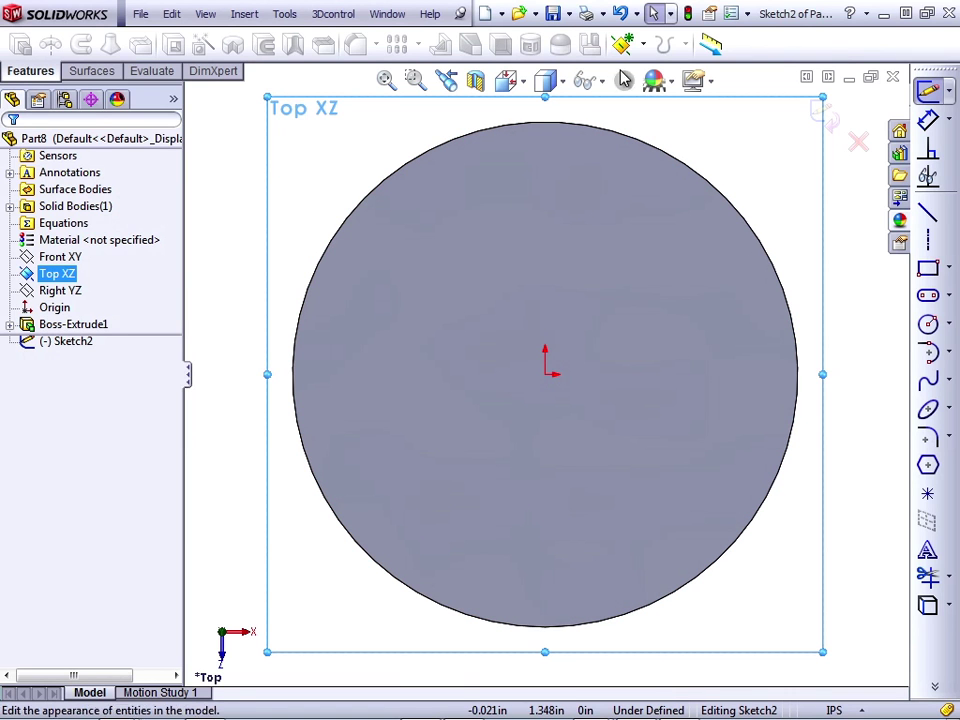
left_click(747, 13)
left_click(773, 36)
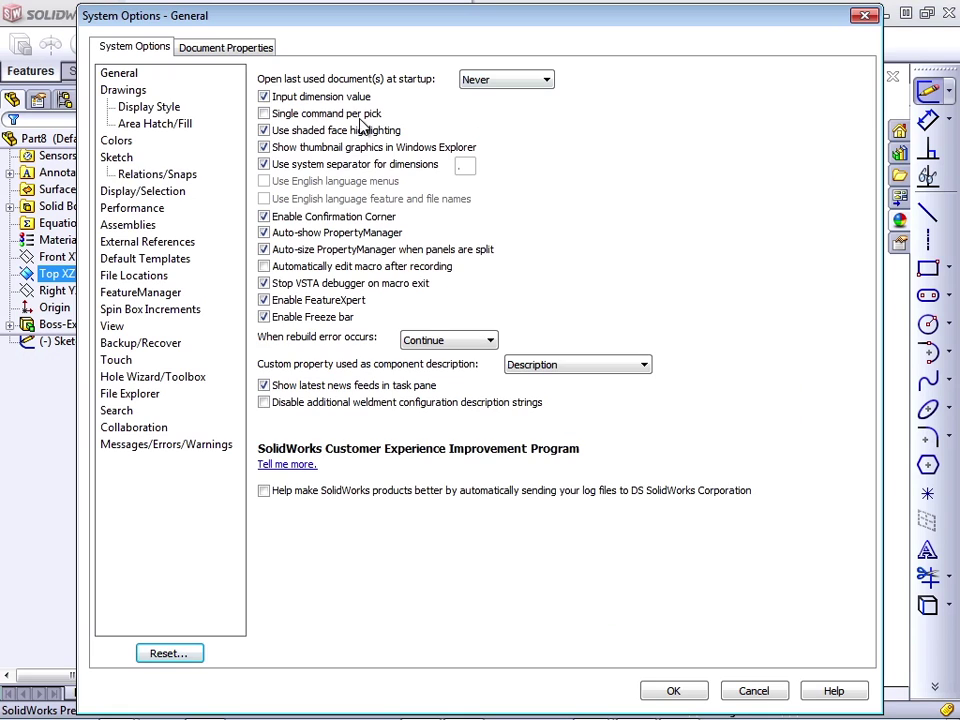
left_click(116, 158)
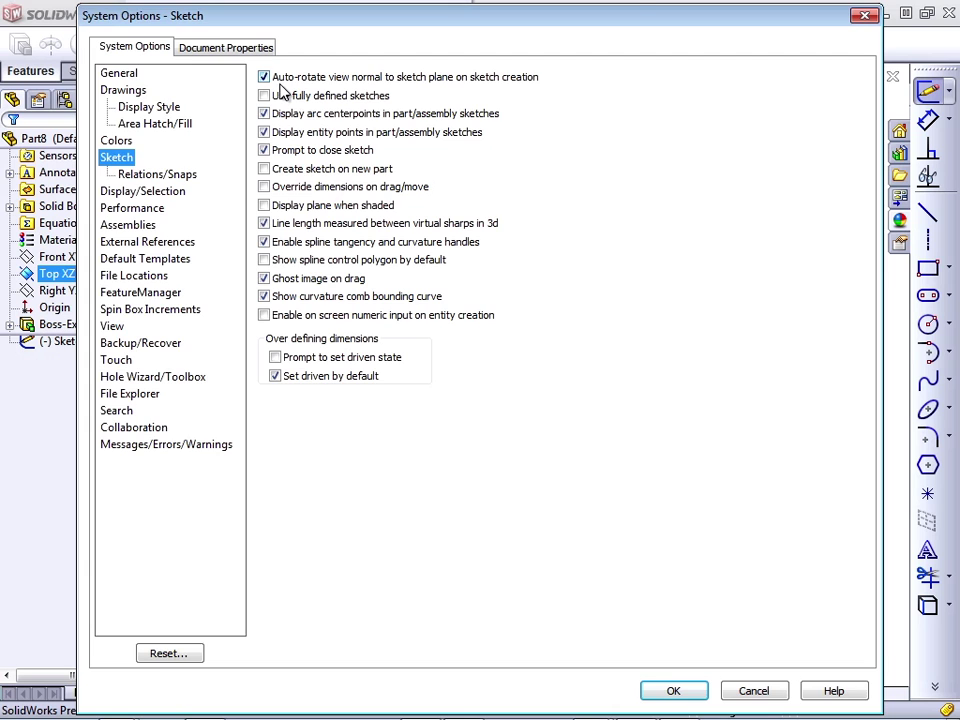
left_click(673, 690)
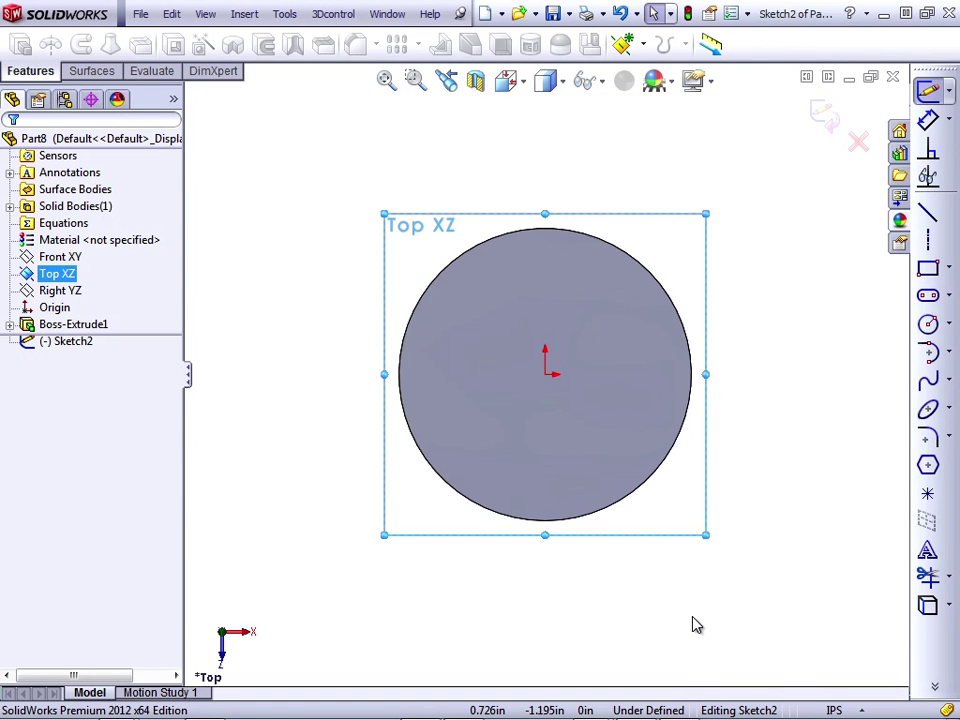
- Sketch four connected lines from the cylinder's left edge, up over it, across about 4.44 in, and diagonally down to the lower right
scroll(735, 400, "up", 2)
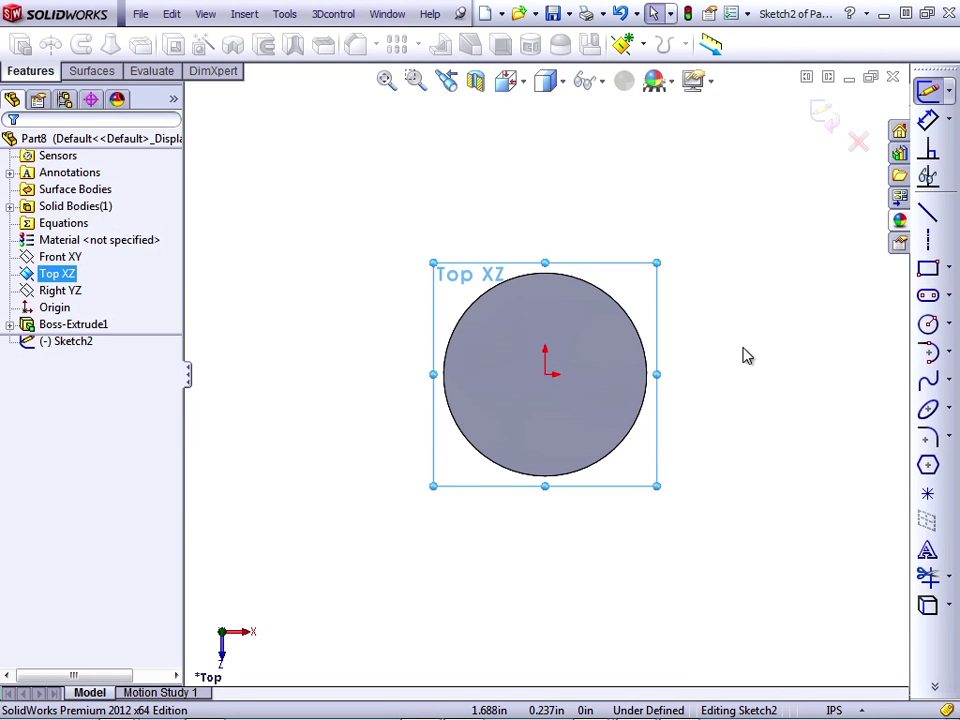
left_click(928, 212)
mouse_move(442, 386)
left_mouse_down()
mouse_move(414, 251)
mouse_move(414, 288)
left_mouse_up()
scroll(416, 296, "up", 2)
left_click(455, 317)
left_click(545, 204)
left_click(796, 222)
scroll(724, 300, "up", 2)
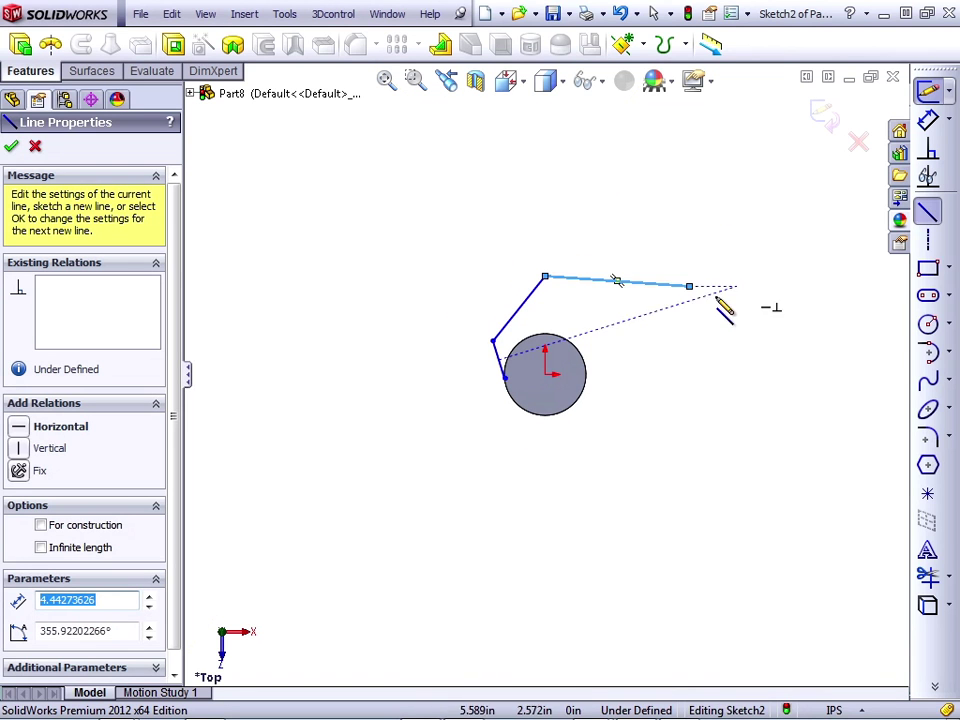
left_click(821, 410)
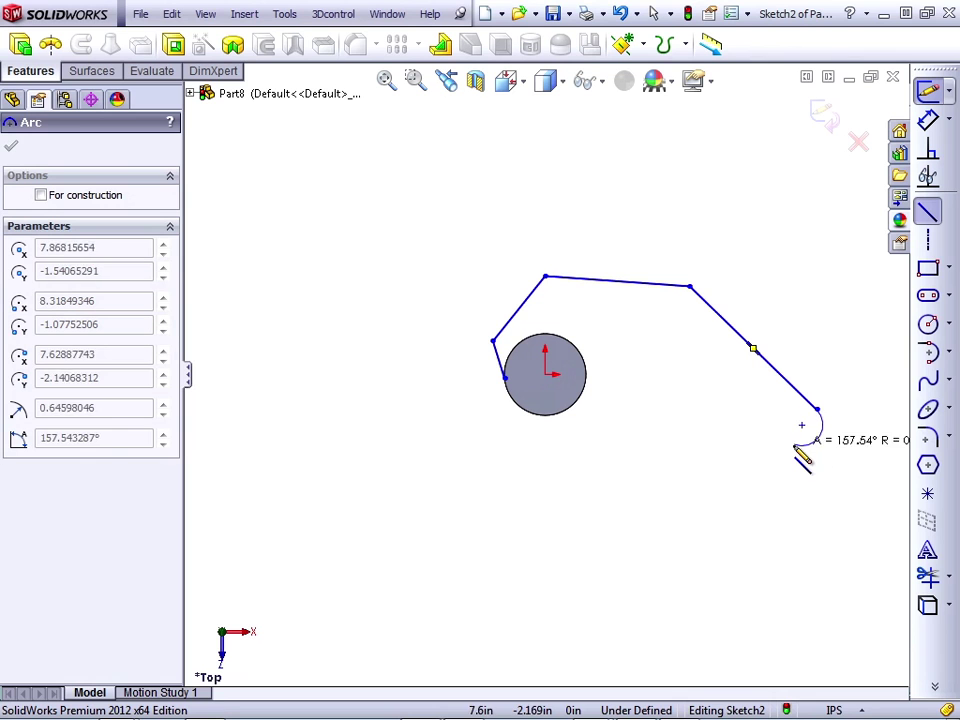
- Continue the profile with a tangent arc, an angled line about 4.14 in long, and a horizontal line ending on the cylinder's right edge
left_click(792, 455)
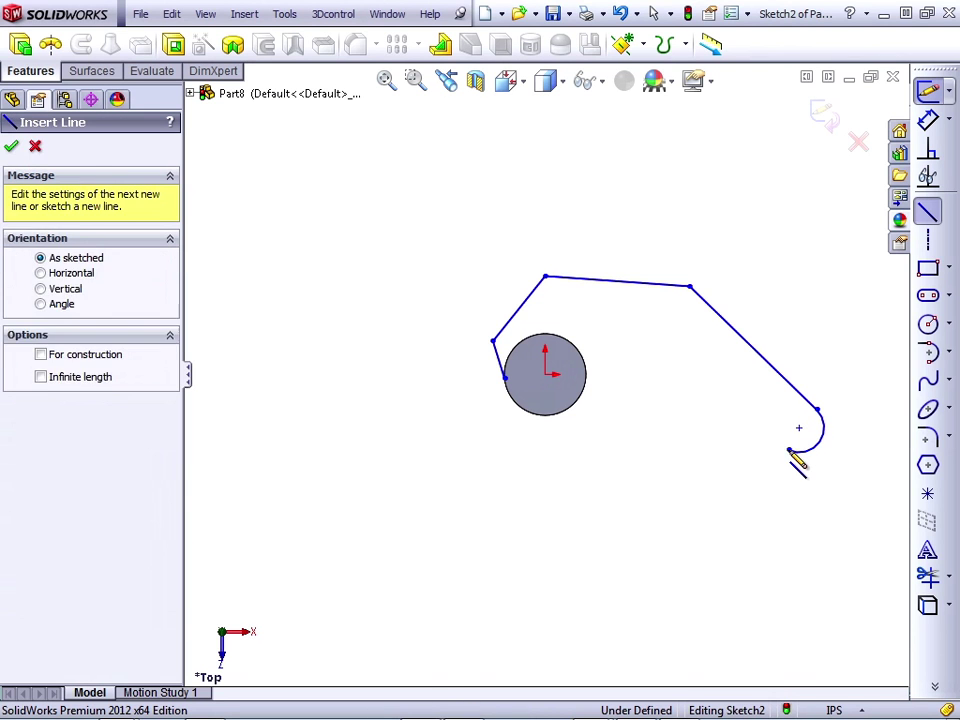
left_click(666, 391)
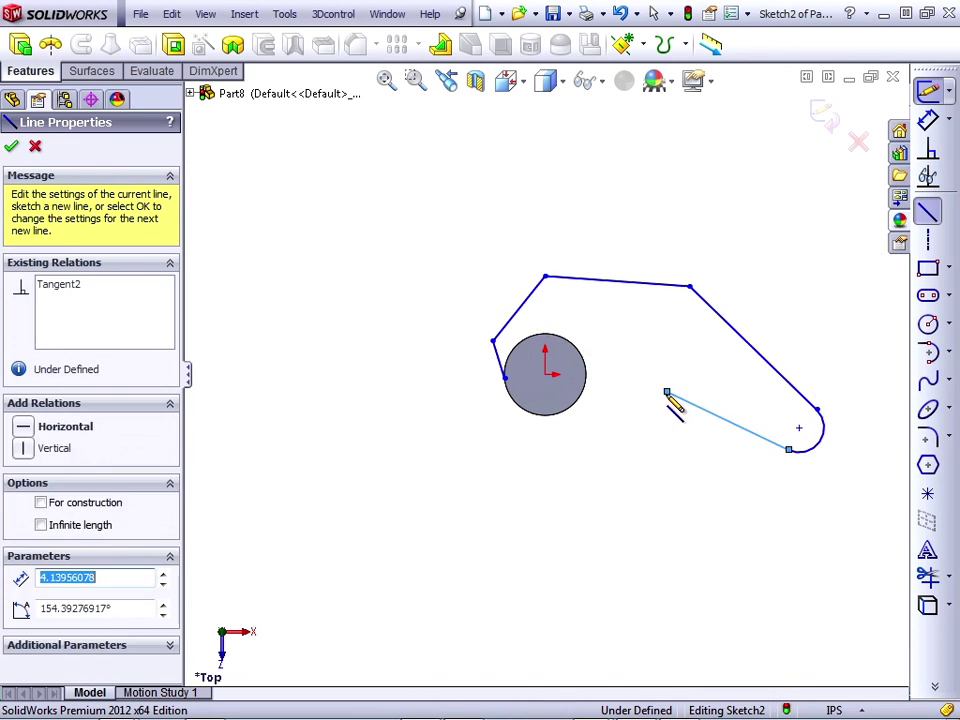
left_click(582, 391)
key("Escape")
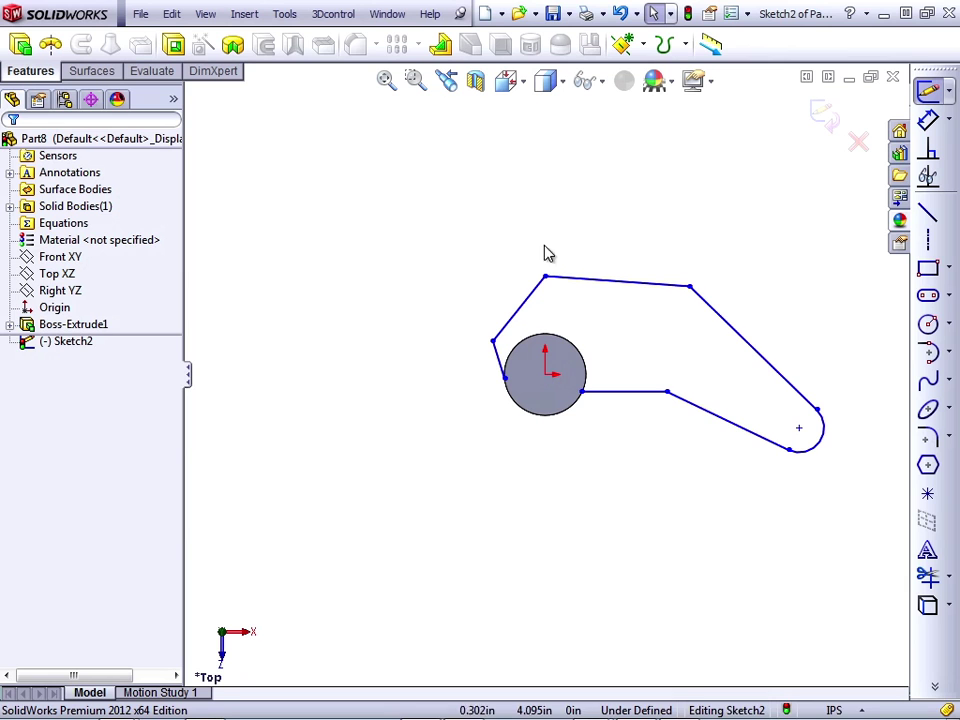
- Convert the cylinder's circular edge into the sketch and trim away its upper arc inside the profile
left_click(577, 417)
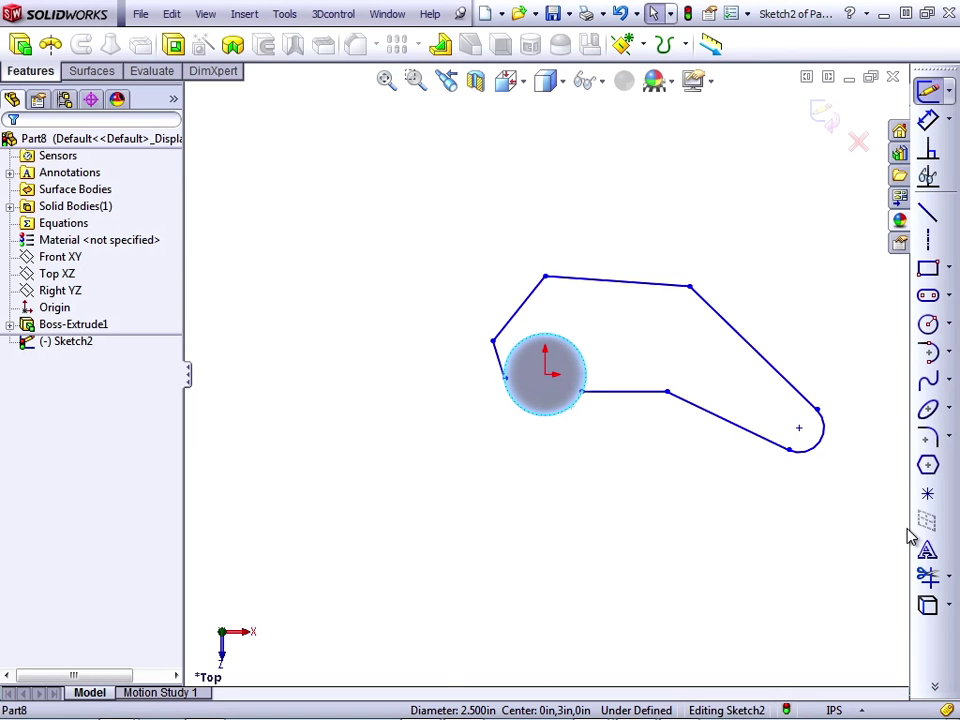
left_click(930, 606)
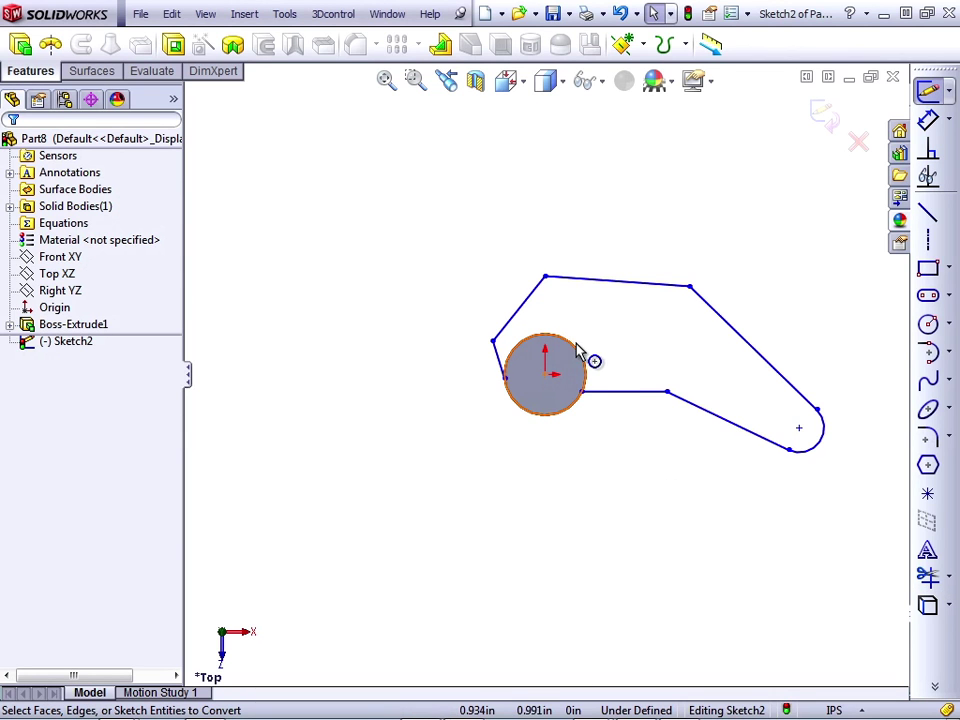
left_click(927, 575)
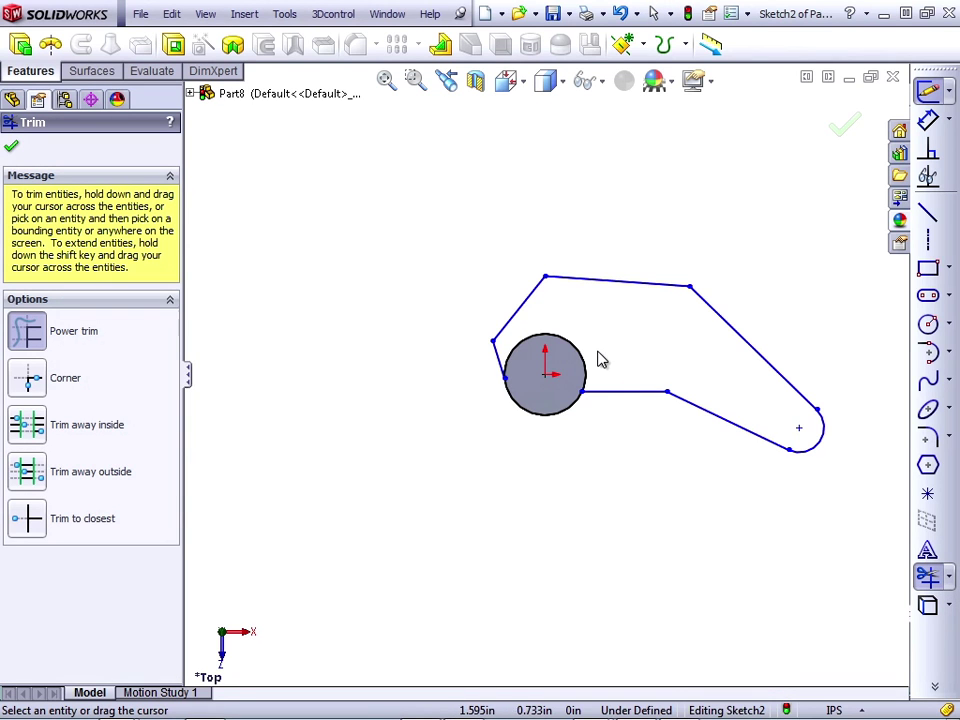
left_click_drag(594, 342, 572, 364)
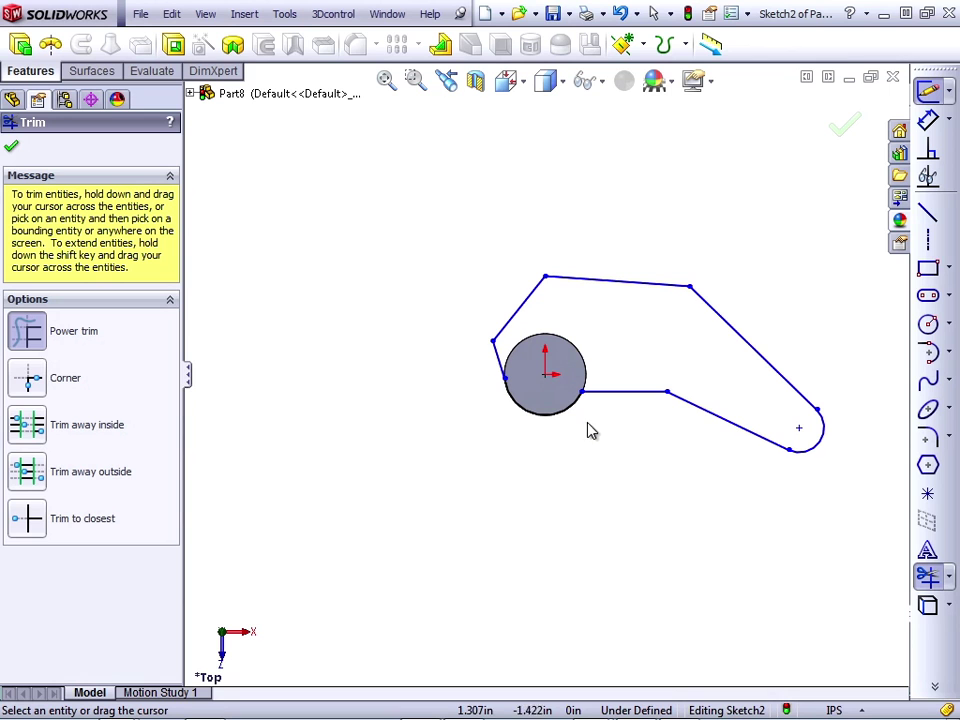
left_click(12, 149)
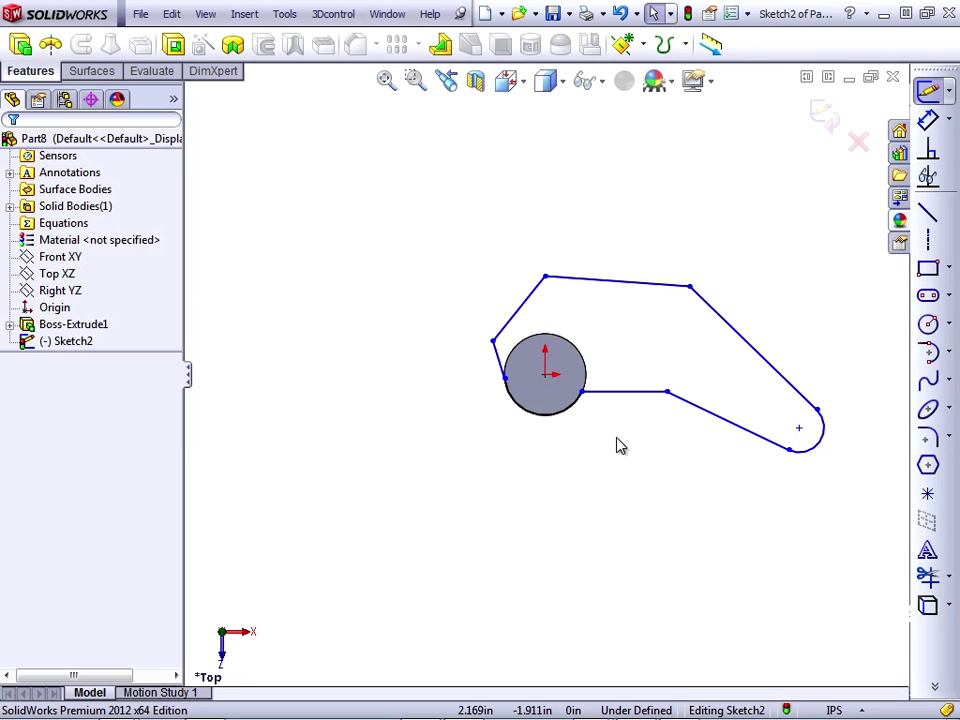
- Make the short line at the cylinder's left edge vertical and the profile's top line horizontal
left_click(498, 363)
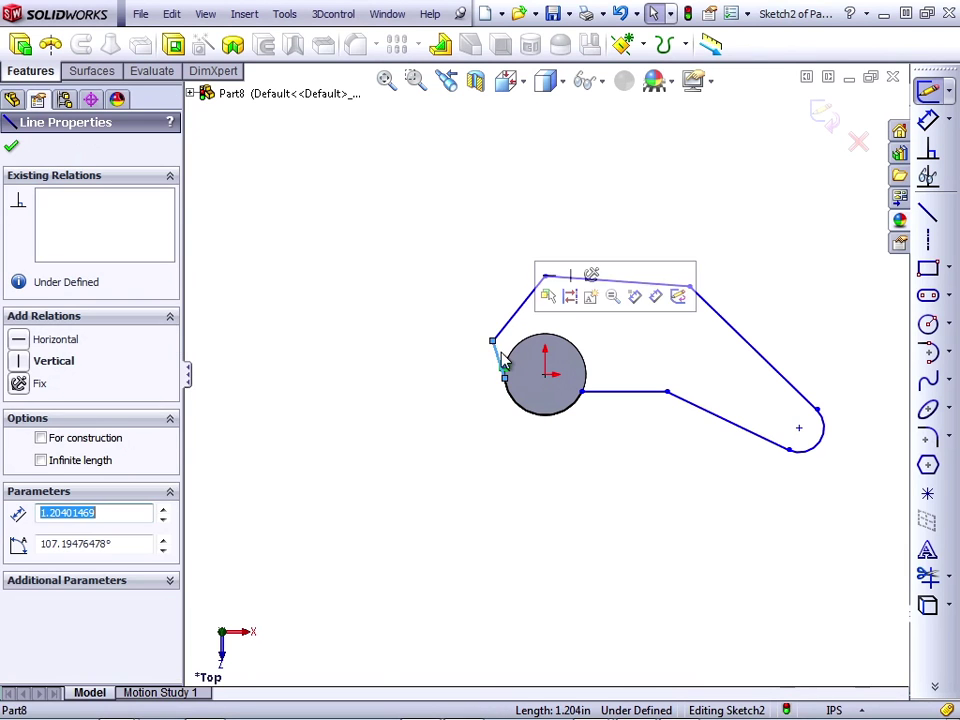
left_click(574, 276)
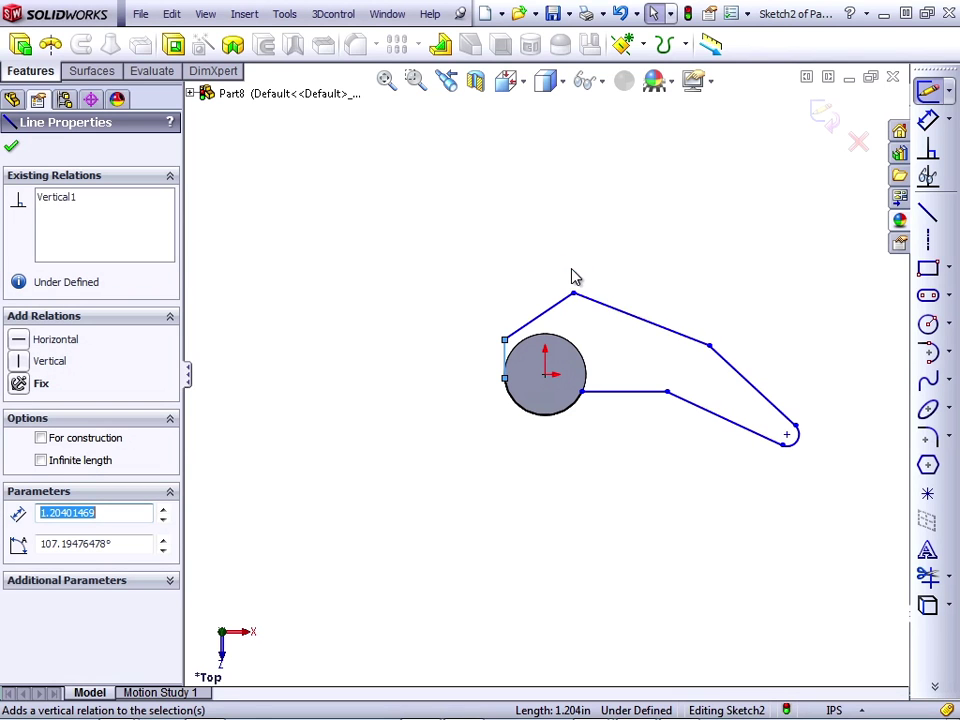
left_click(641, 328)
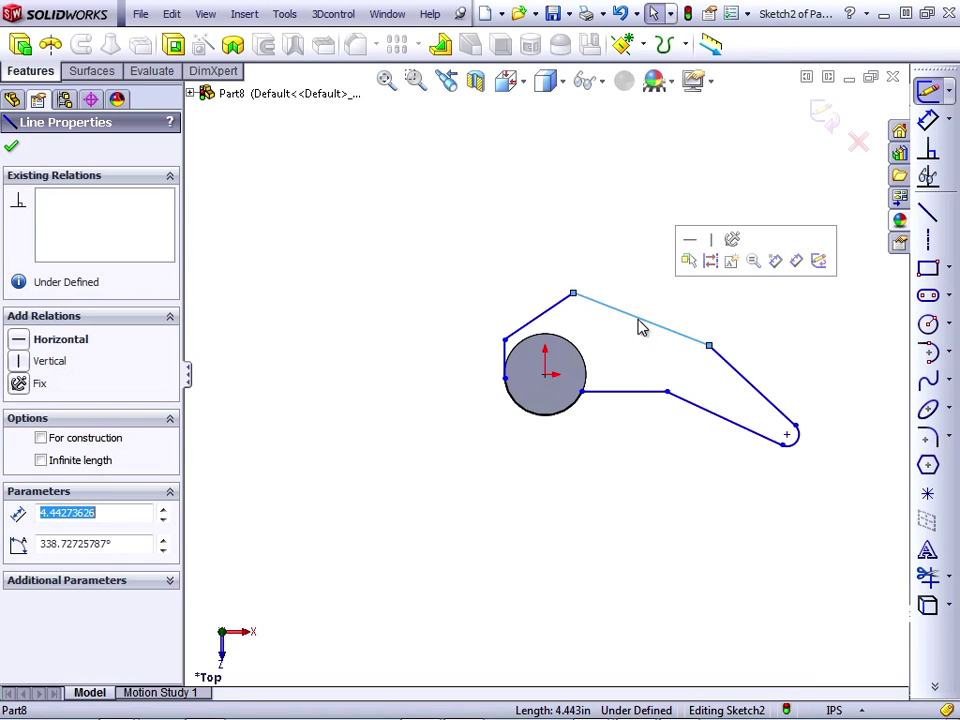
left_click(689, 240)
left_click(625, 391)
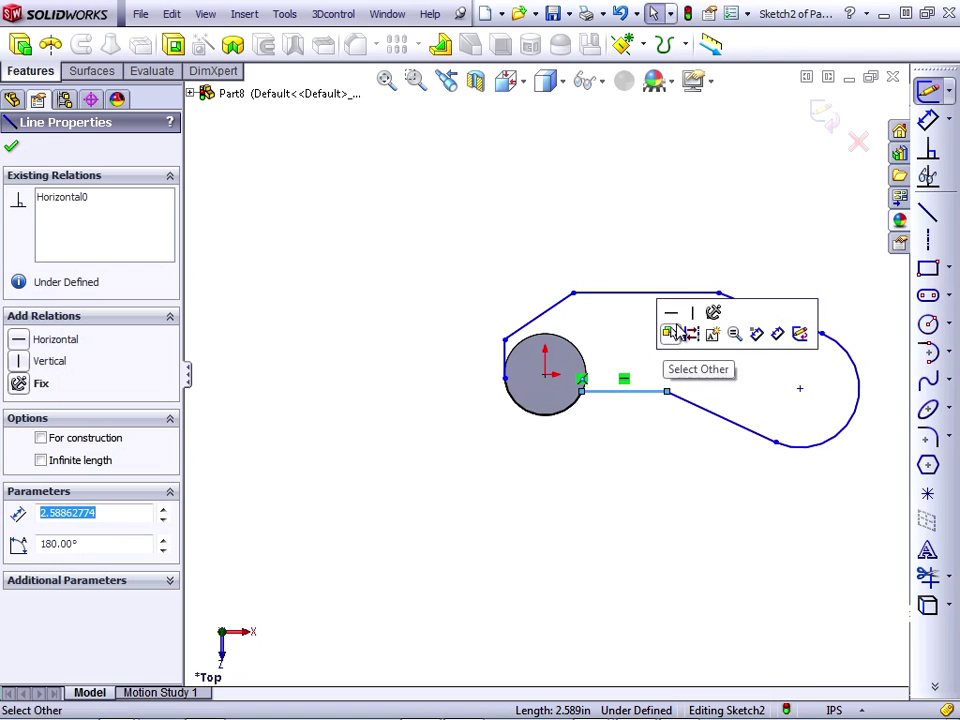
left_click(871, 358)
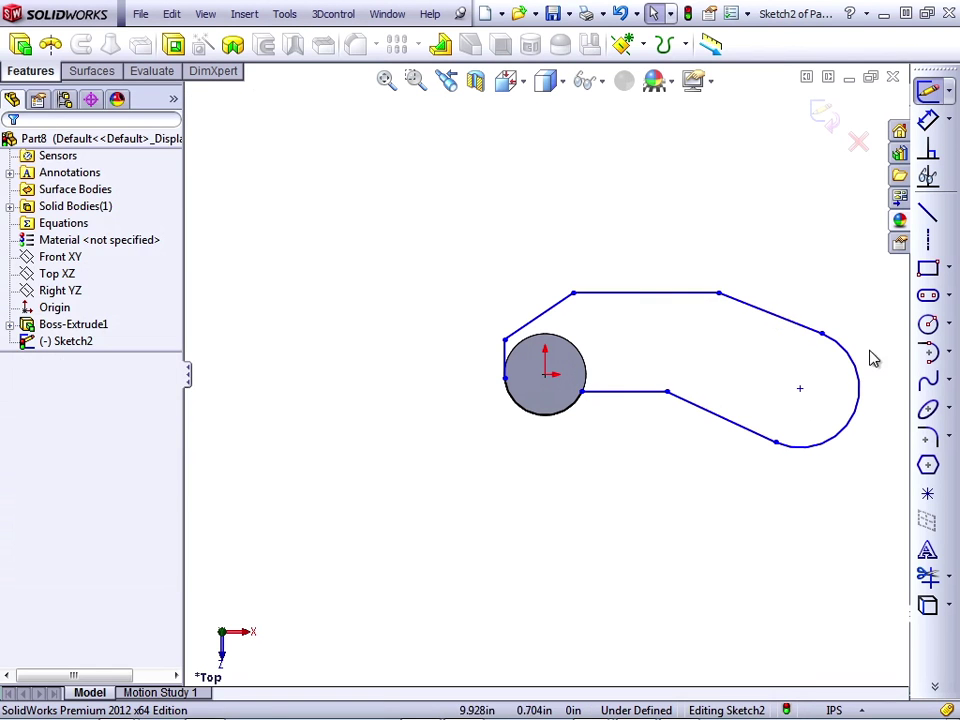
- Lower the upper endpoint of the profile's end arc slightly and dimension the arc with a 1 in radius
mouse_move(819, 334)
left_mouse_down()
mouse_move(803, 373)
mouse_move(818, 357)
left_mouse_up()
left_click(872, 184)
left_click(928, 120)
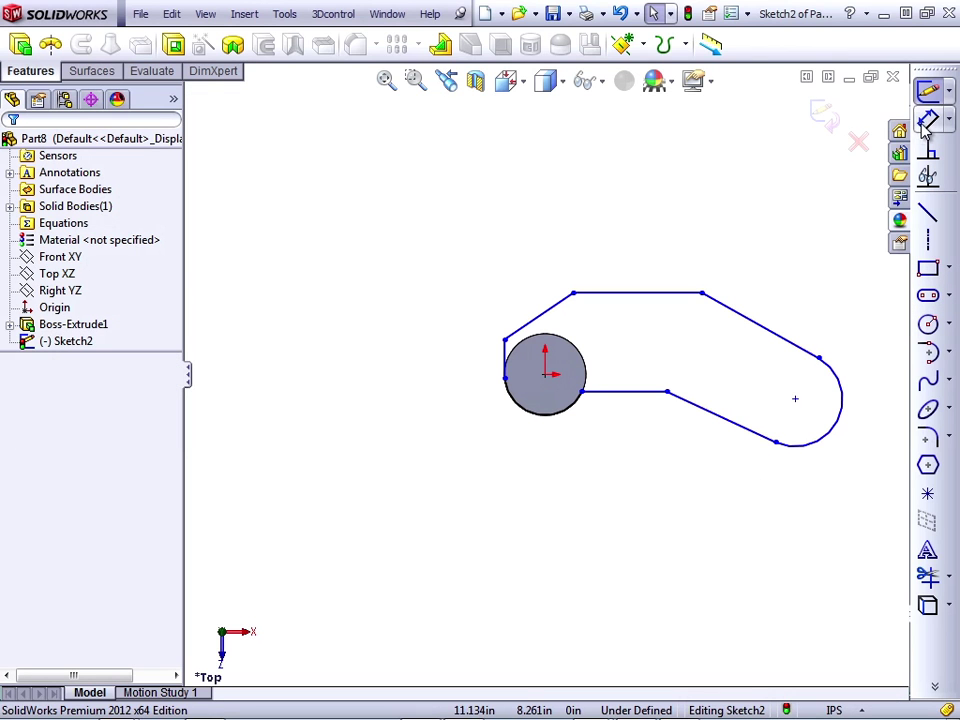
left_click(831, 449)
left_click(840, 543)
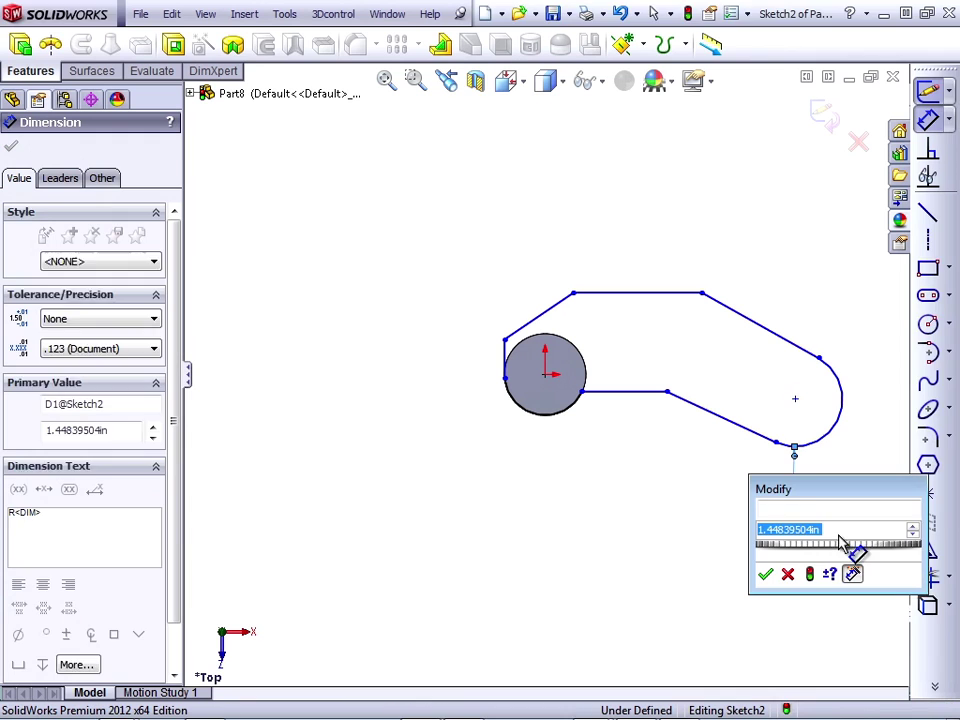
type("1")
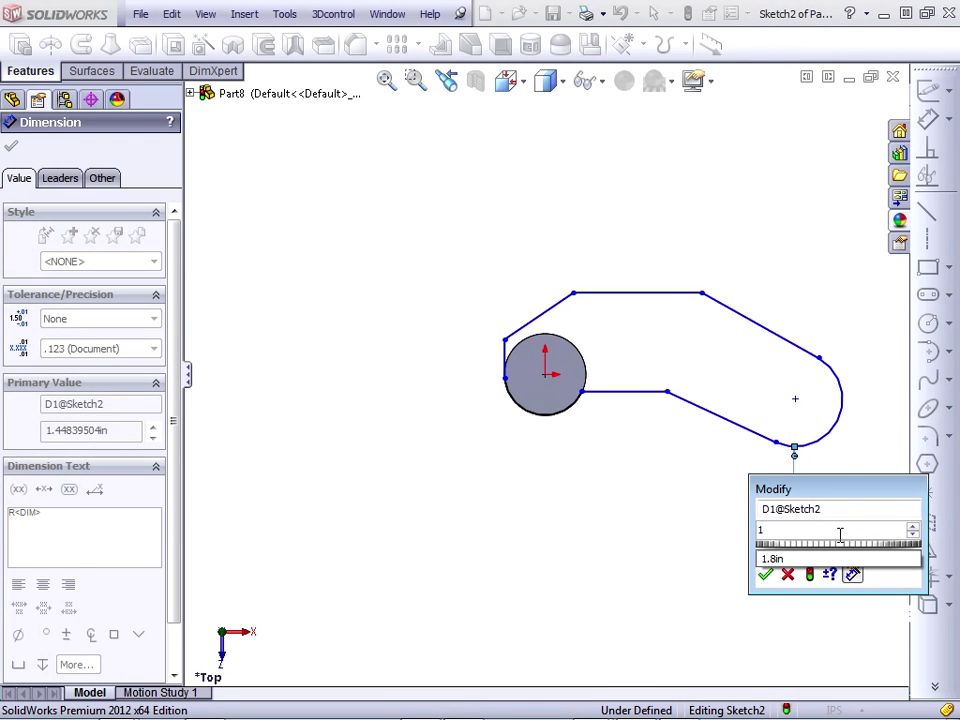
key("Return")
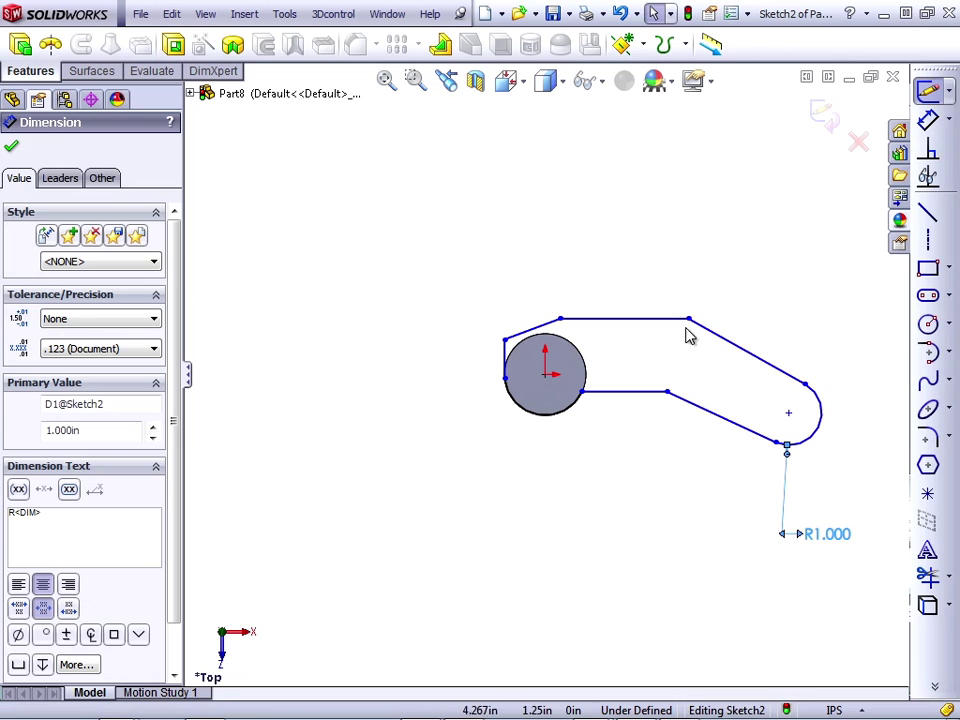
- Raise the profile's top line and dimension the angle between it and the left slanted line as 45°
mouse_move(688, 320)
left_mouse_down()
mouse_move(690, 281)
mouse_move(690, 295)
mouse_move(687, 282)
mouse_move(559, 289)
mouse_move(568, 283)
left_mouse_up()
left_click(491, 193)
left_click(928, 118)
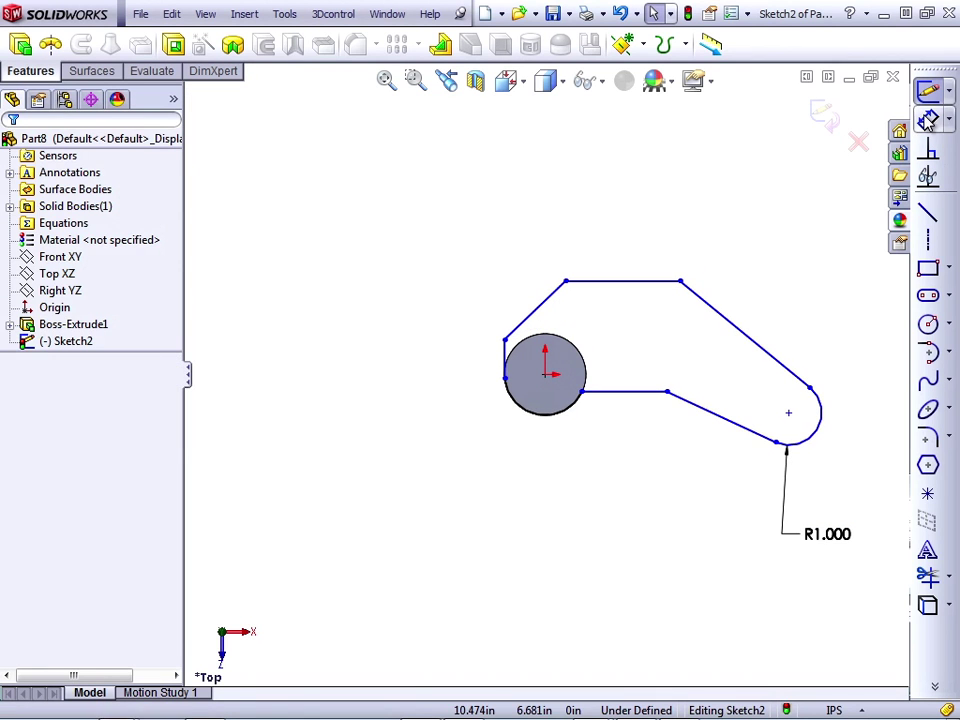
left_click(622, 284)
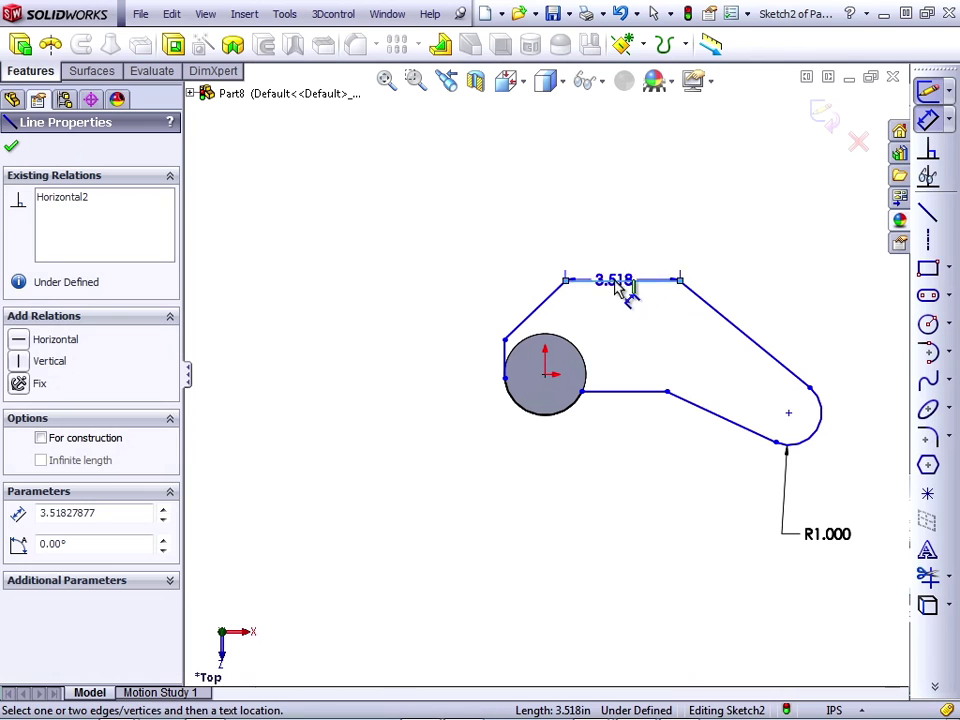
left_click(536, 311)
left_click(484, 302)
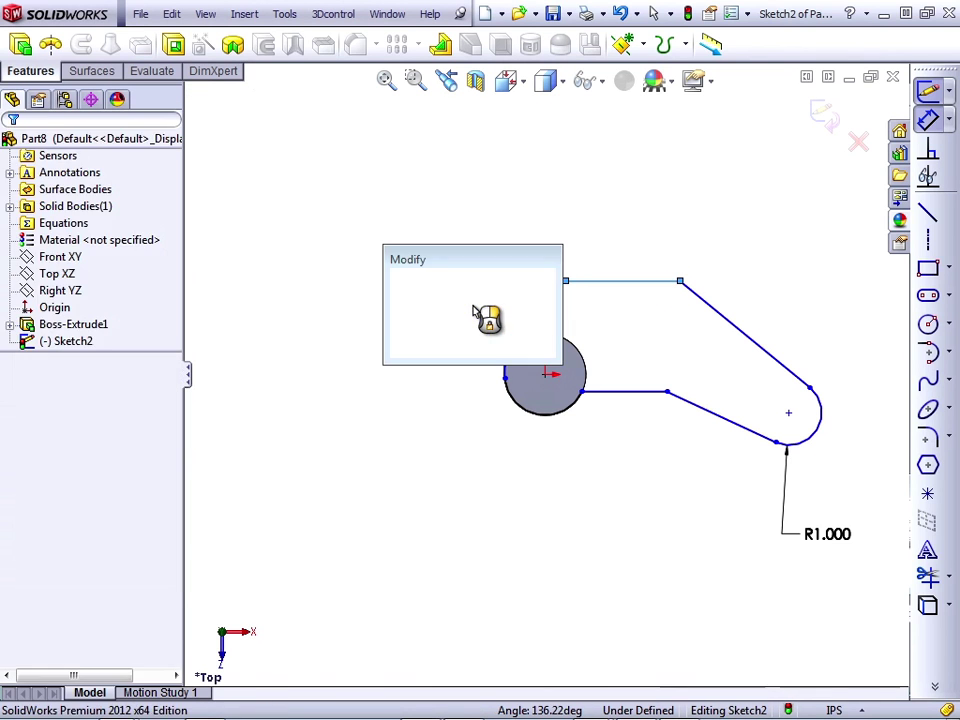
type("45")
key("Return")
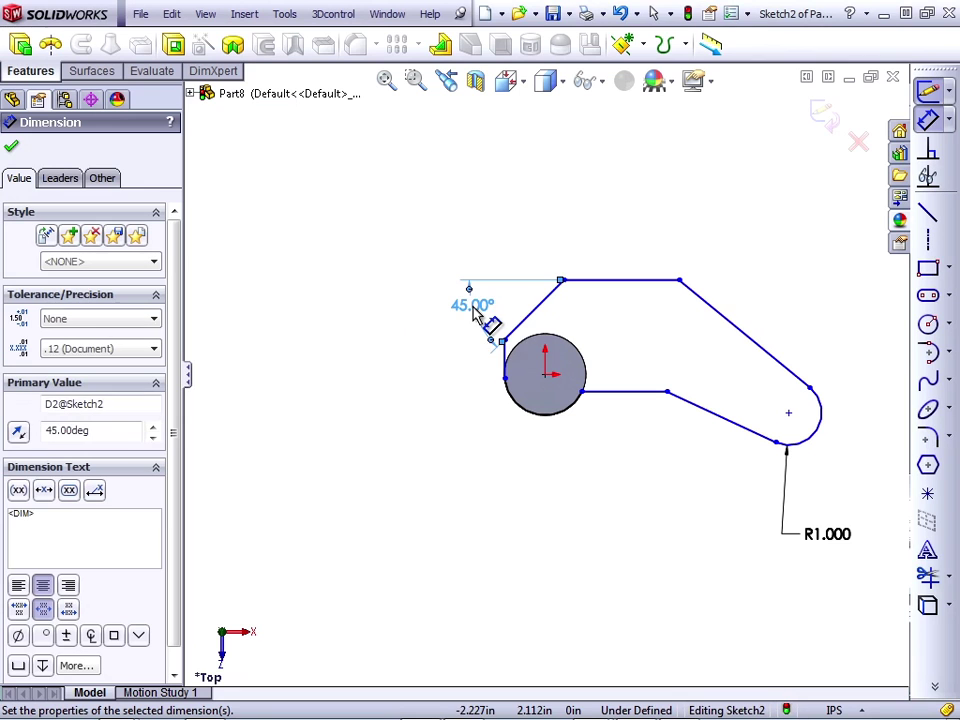
- Dimension the angle between the top line and the long right diagonal line as 45°
left_click(718, 324)
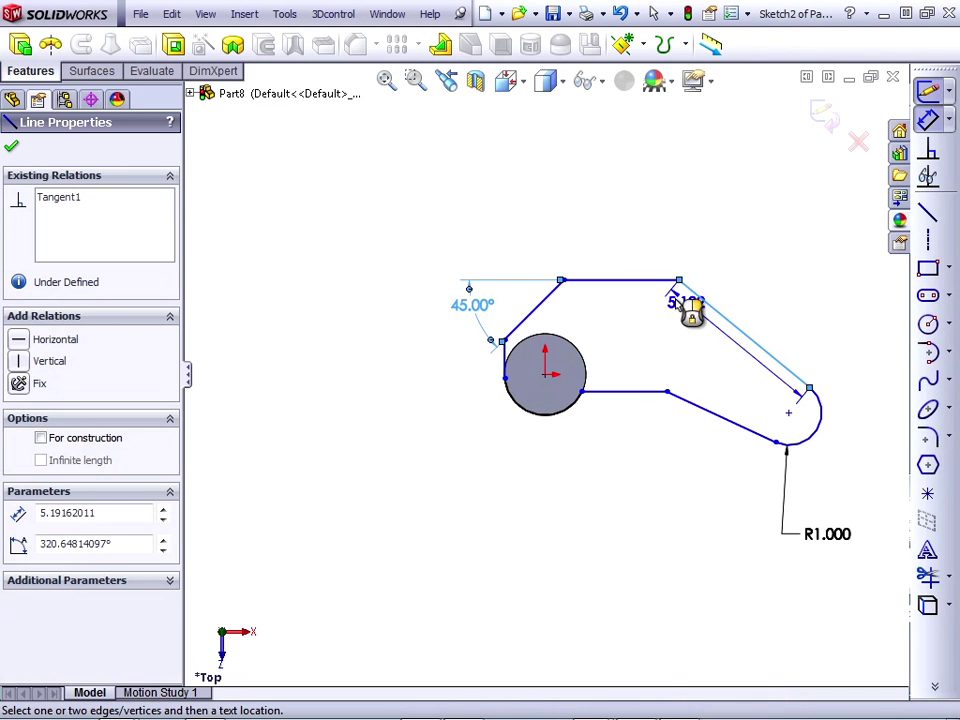
left_click(650, 280)
left_click(768, 300)
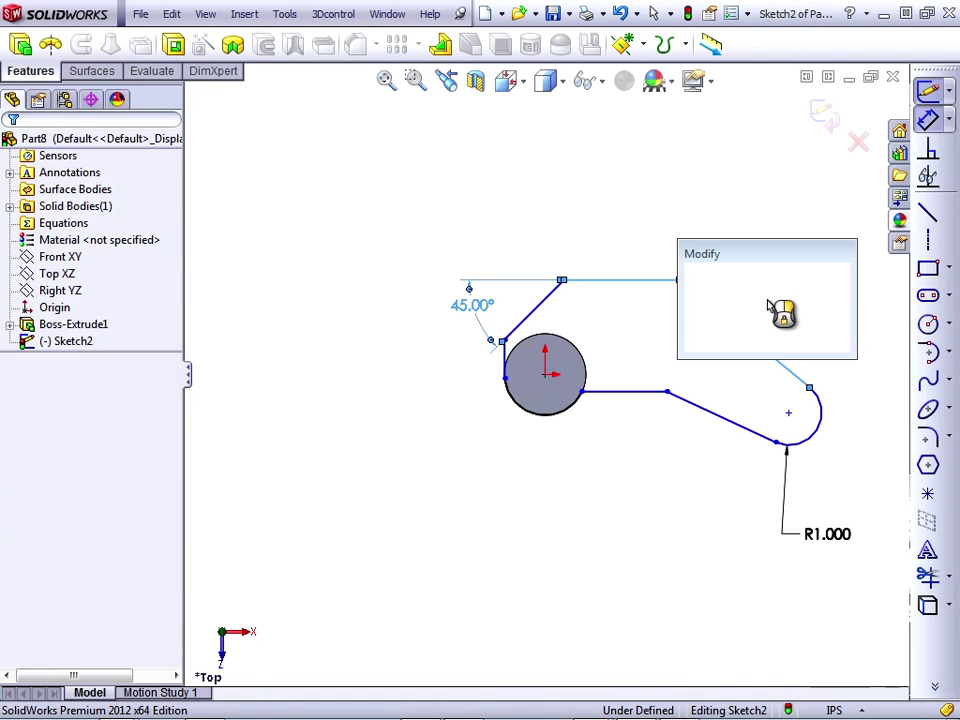
type("45")
key("Return")
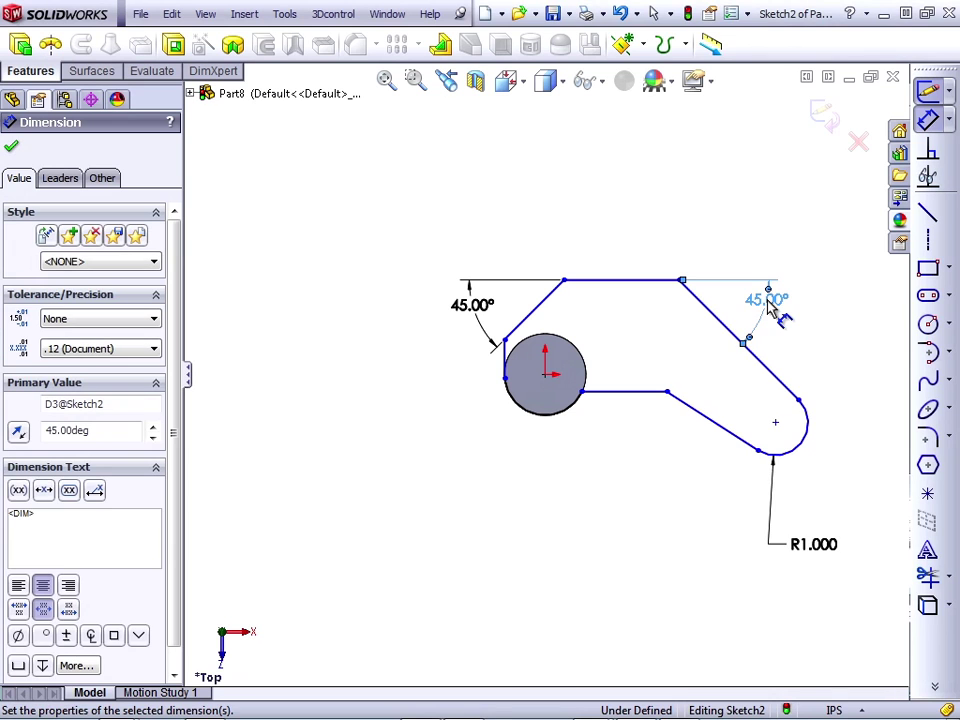
- Dimension the angle between the upper and lower diagonal lines leading to the end arc as 15°
left_click(705, 417)
left_click(748, 360)
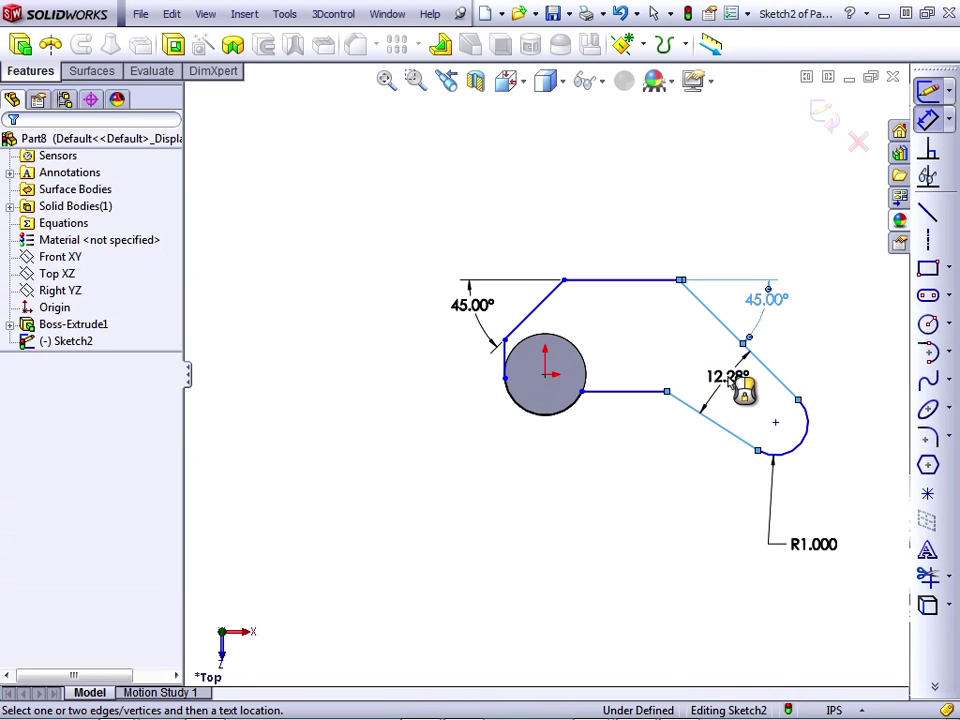
left_click(680, 346)
type("15")
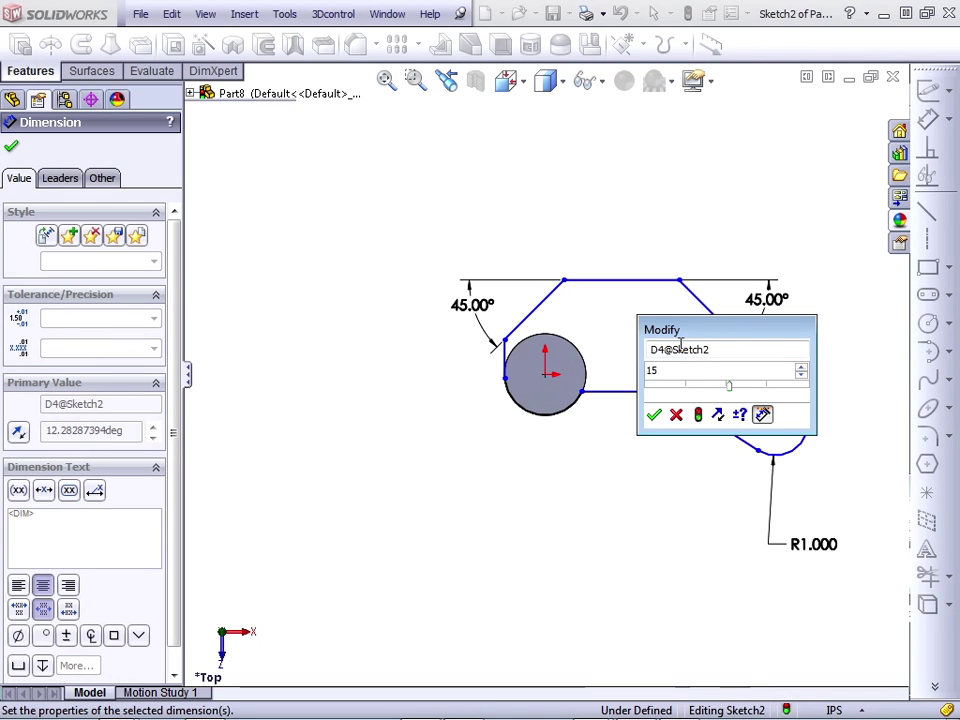
key("Return")
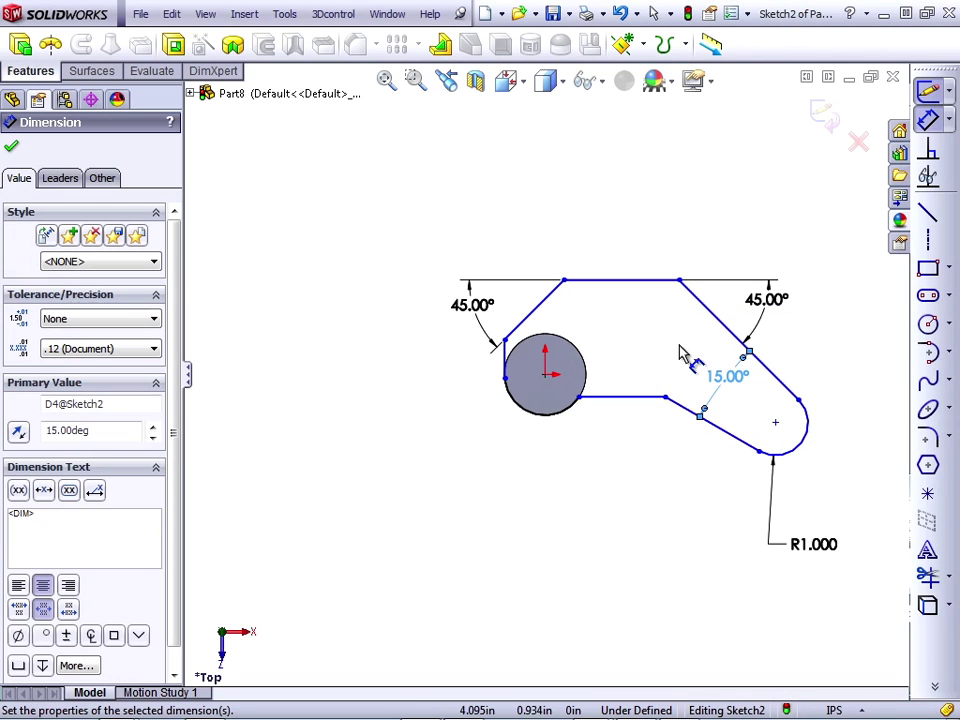
- Dimension the vertical distance between the profile's two horizontal lines as 1.75 in
left_click(630, 398)
left_click(625, 280)
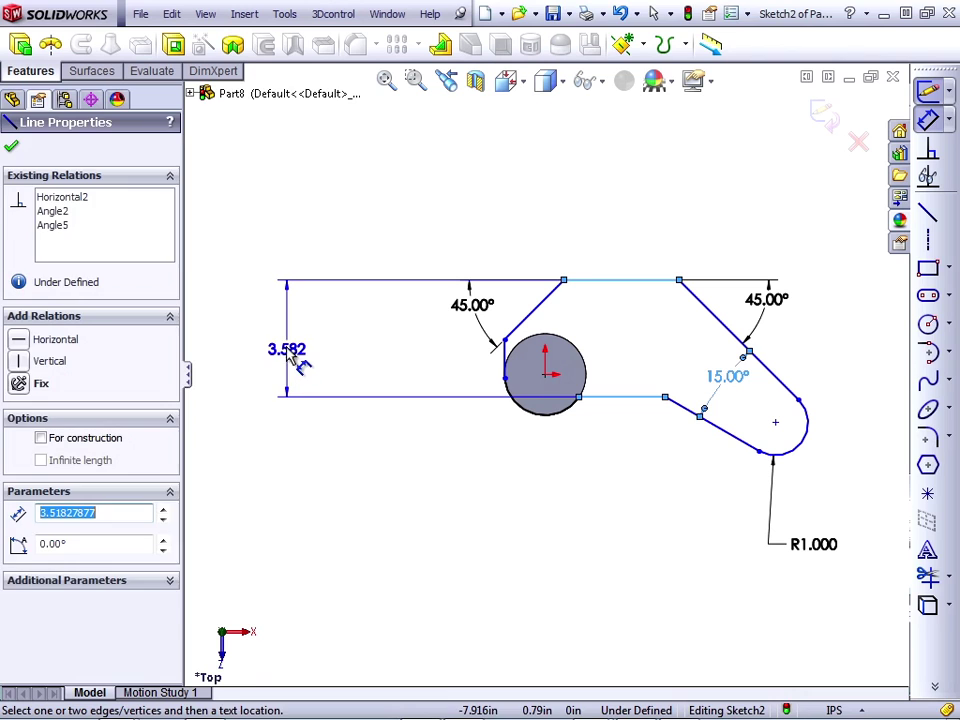
left_click(287, 357)
type("1.75")
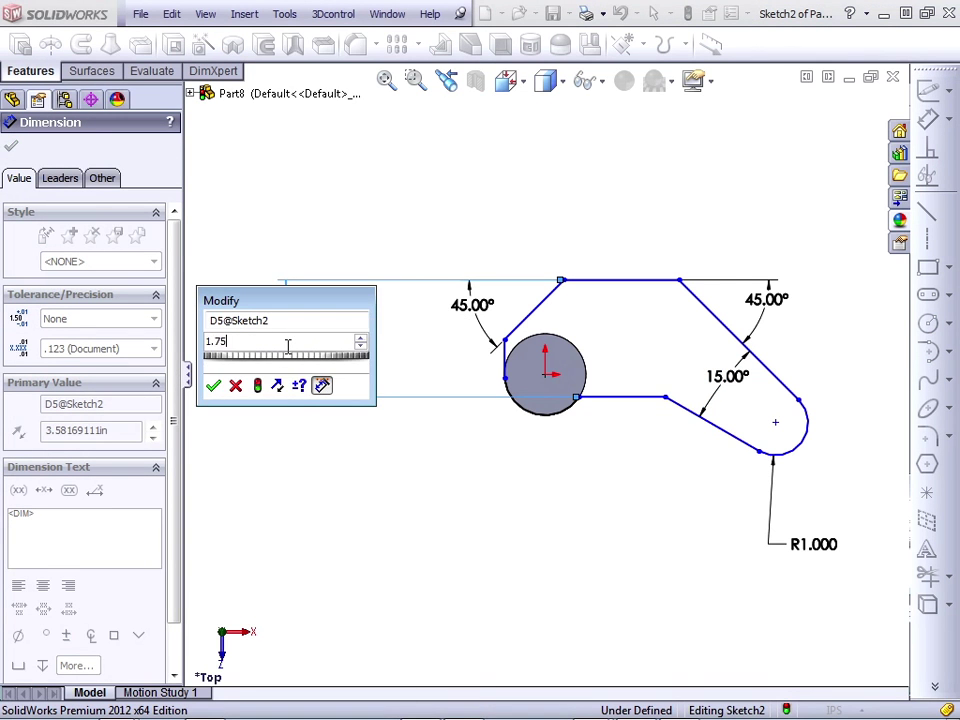
key("Return")
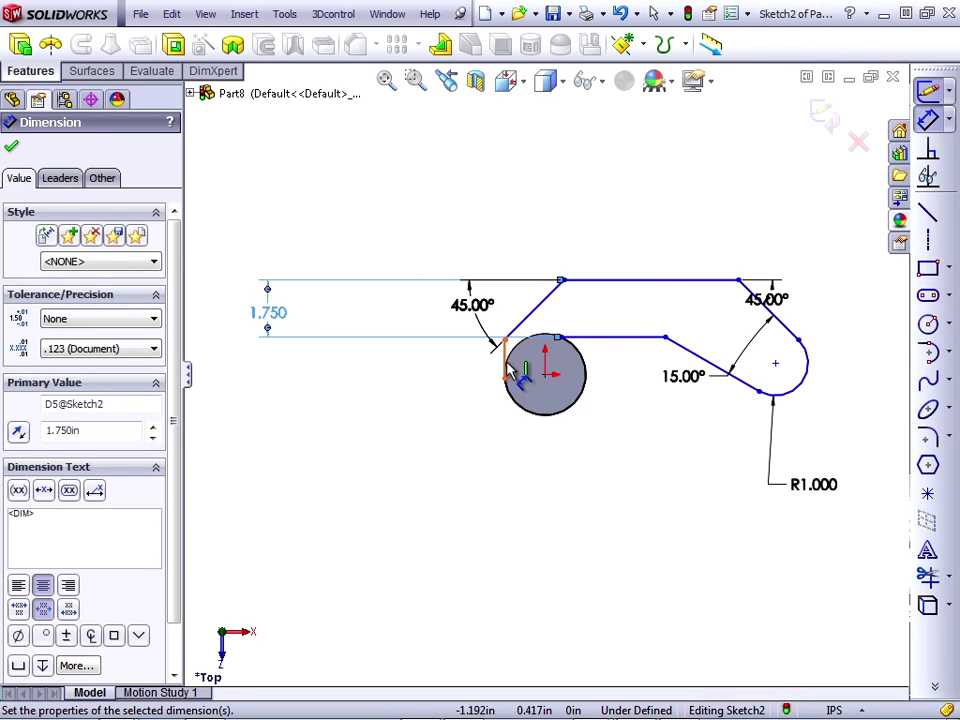
- Move the lower horizontal line down near the cylinder's center and make it coincident with the origin
left_click_drag(622, 340, 633, 383)
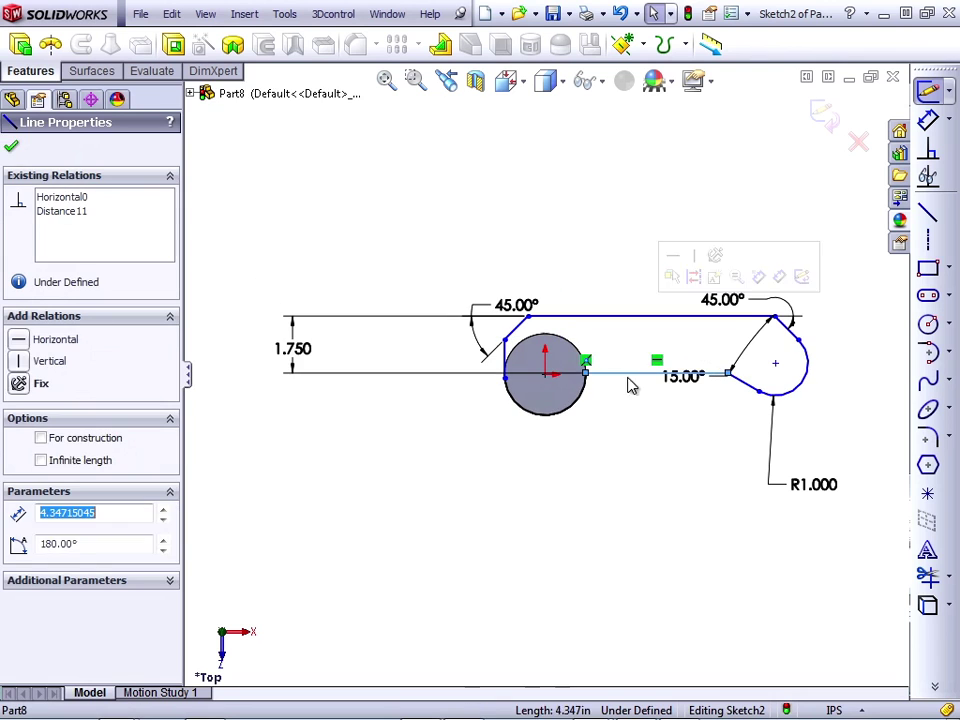
left_click(591, 431)
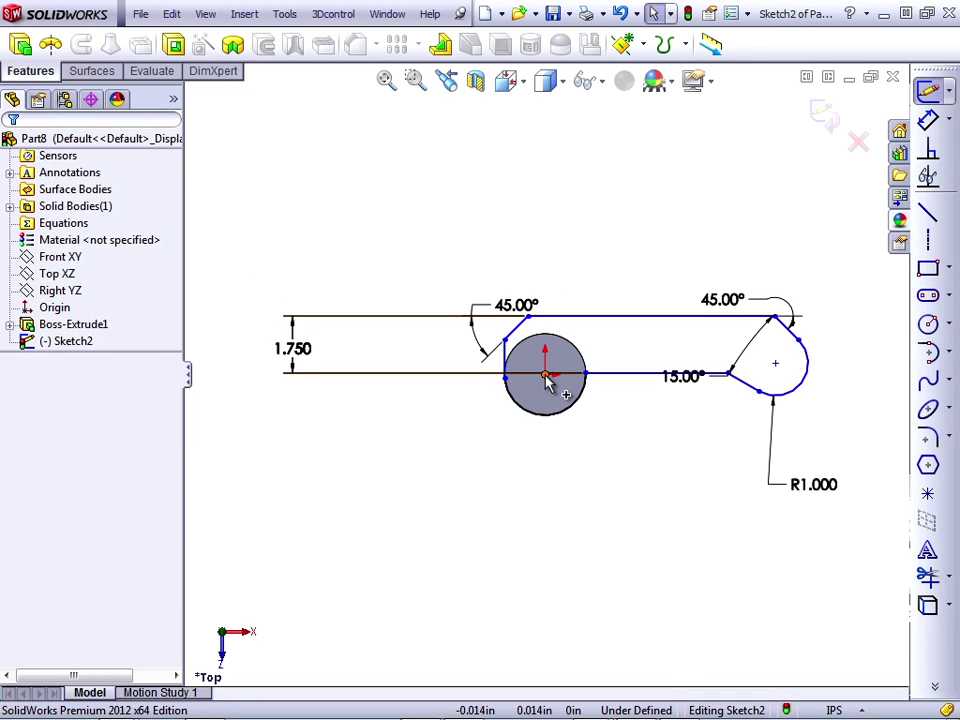
left_click(622, 378)
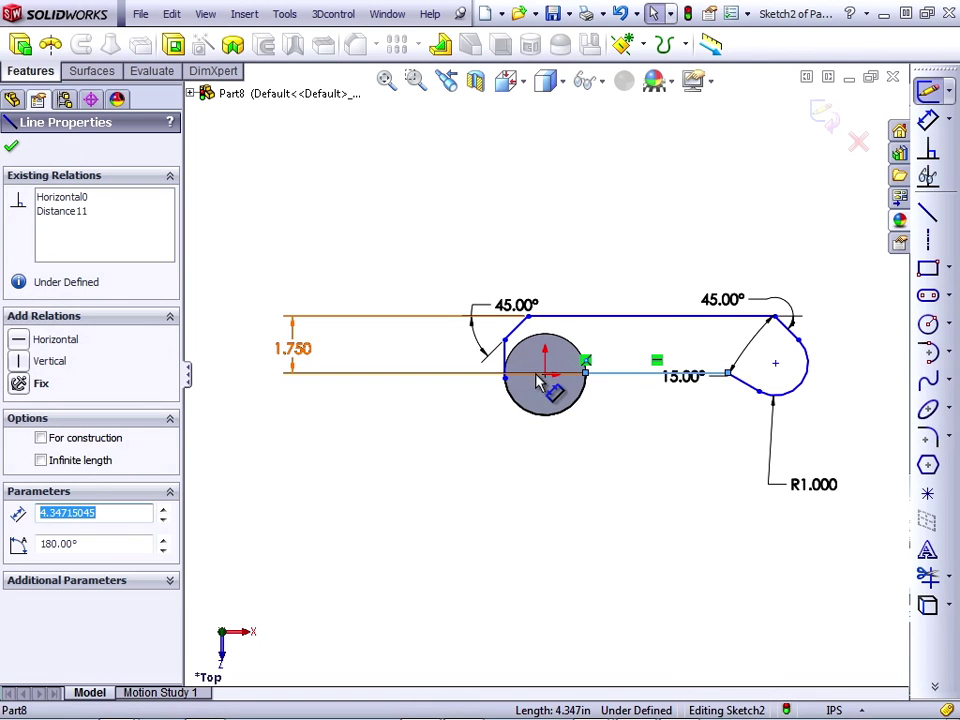
left_click(543, 375, "ctrl")
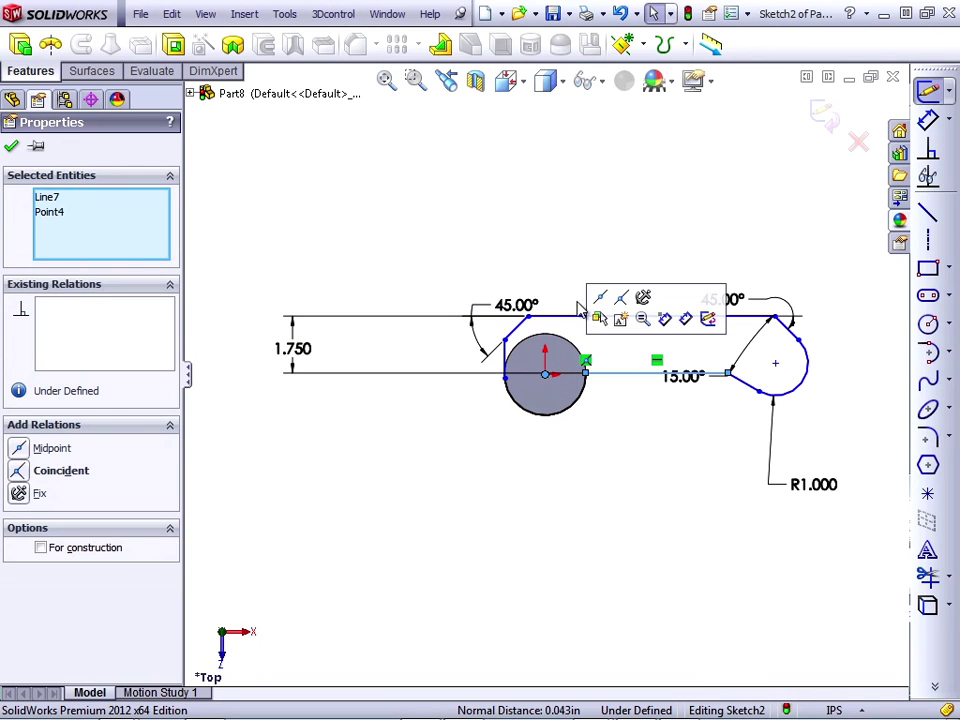
left_click(620, 298)
- Move the left 45° dimension clear of the profile, place the height dimension between the horizontal lines, and set that height to 2.850 in
left_click_drag(522, 306, 420, 377)
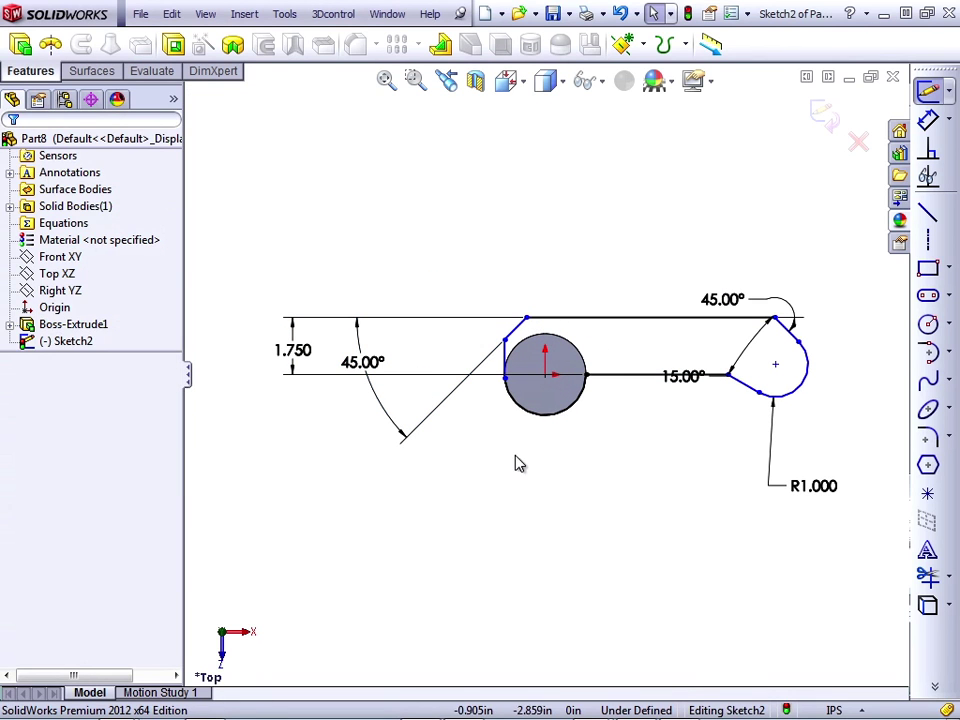
mouse_move(306, 364)
left_mouse_down()
mouse_move(608, 368)
mouse_move(640, 362)
mouse_move(632, 354)
left_mouse_up()
double_click(633, 353)
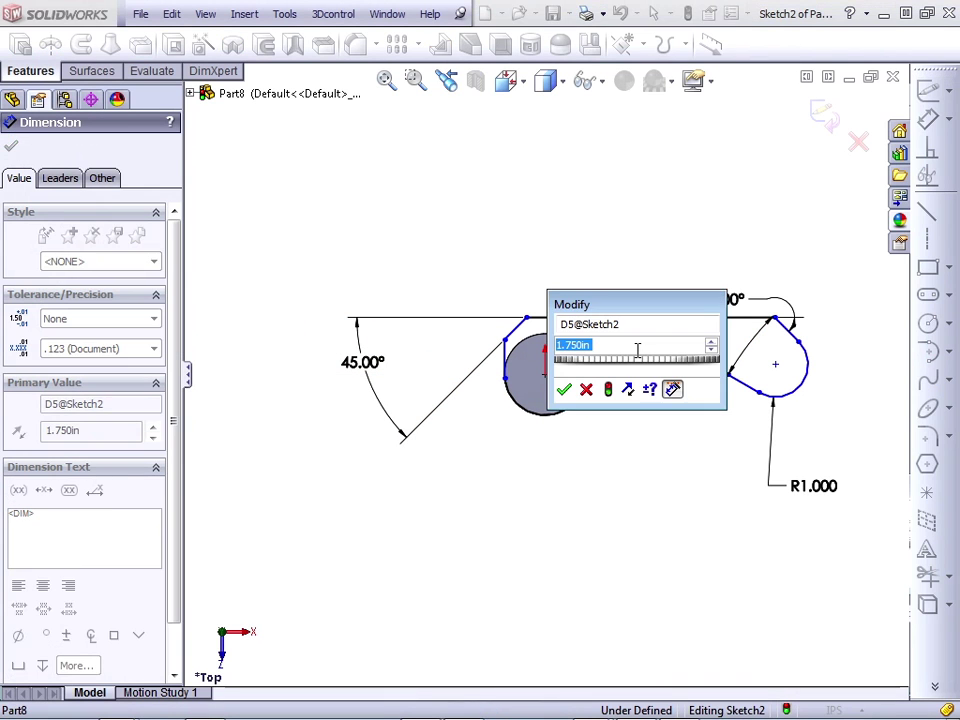
mouse_move(654, 306)
left_mouse_down()
mouse_move(508, 182)
mouse_move(492, 180)
left_mouse_up()
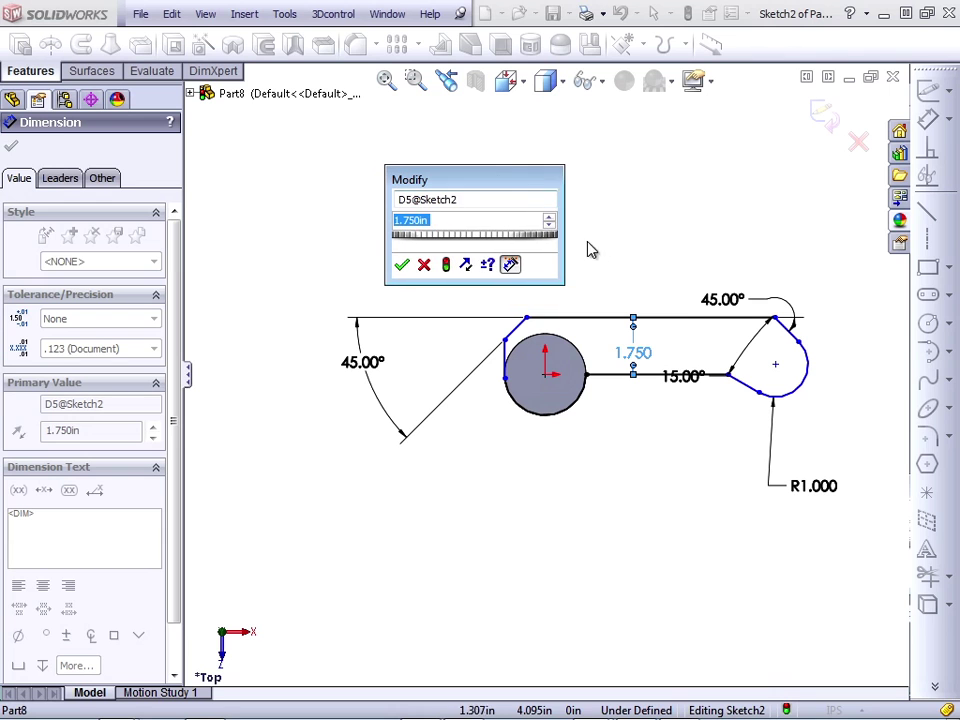
left_click(549, 220)
left_click(549, 220)
left_click(549, 220)
left_click(549, 220)
left_click(549, 220)
left_click(549, 220)
left_click(549, 220)
left_click(549, 220)
left_click(549, 220)
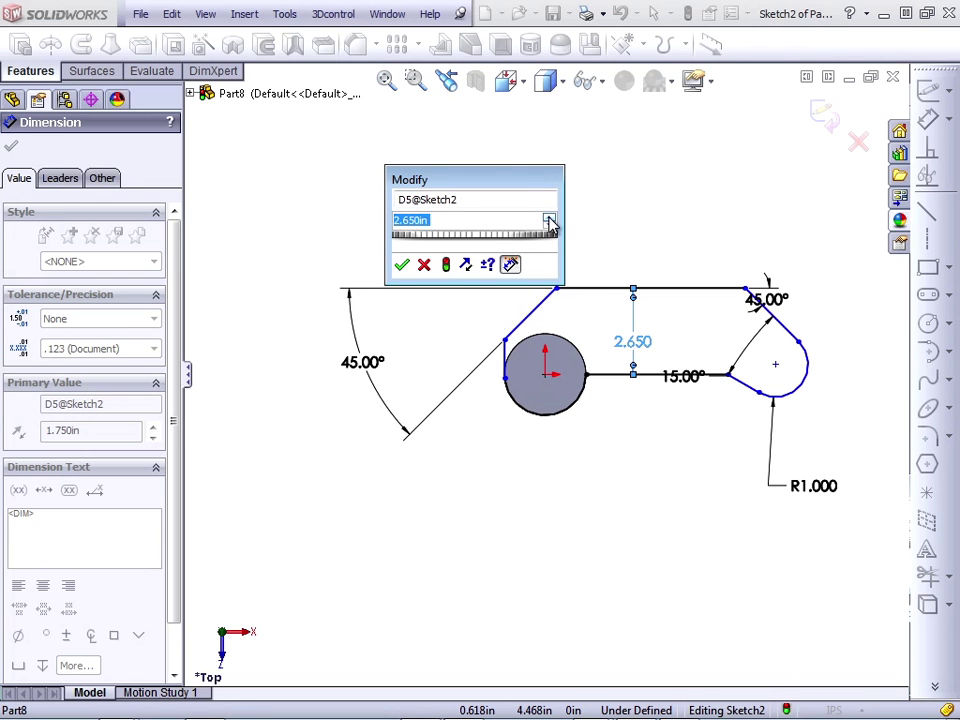
left_click(549, 220)
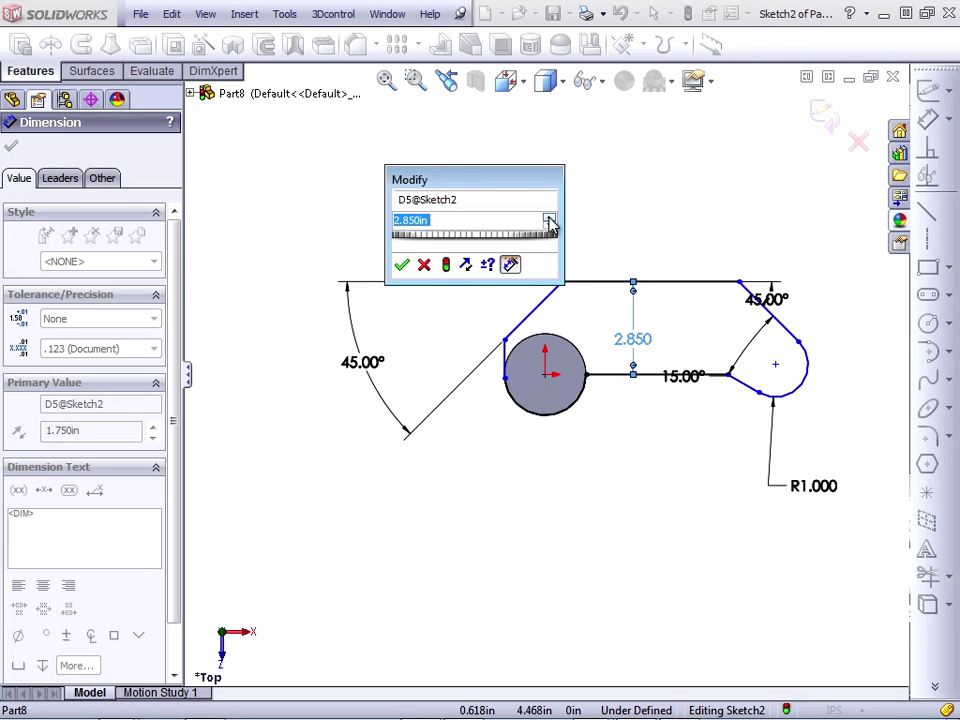
left_click(402, 265)
left_click(481, 499)
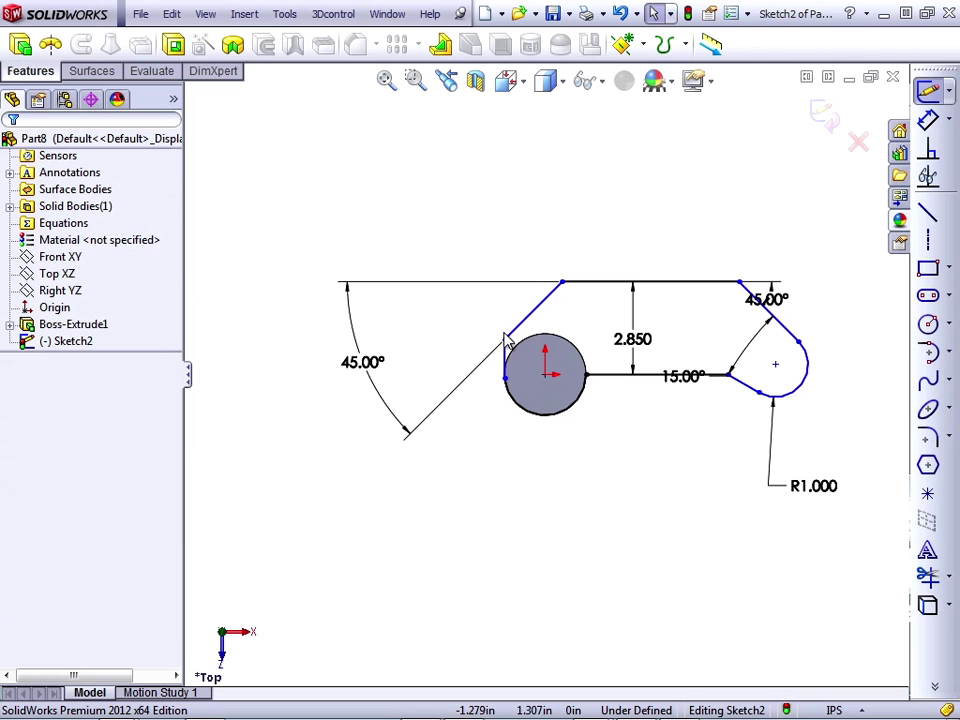
- Make the profile's vertical line beside the cylinder tangent to the arc that follows the cylinder's edge
left_click(504, 366)
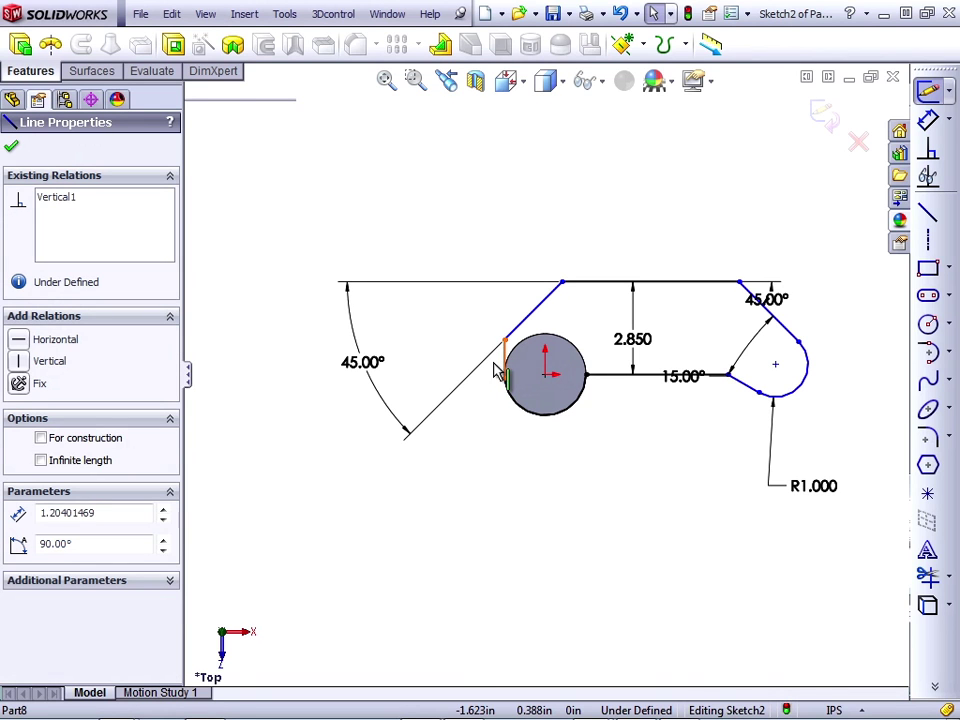
mouse_move(504, 378)
left_mouse_down()
mouse_move(530, 388)
mouse_move(520, 370)
mouse_move(510, 375)
mouse_move(522, 362)
mouse_move(506, 372)
left_mouse_up()
left_click(454, 435)
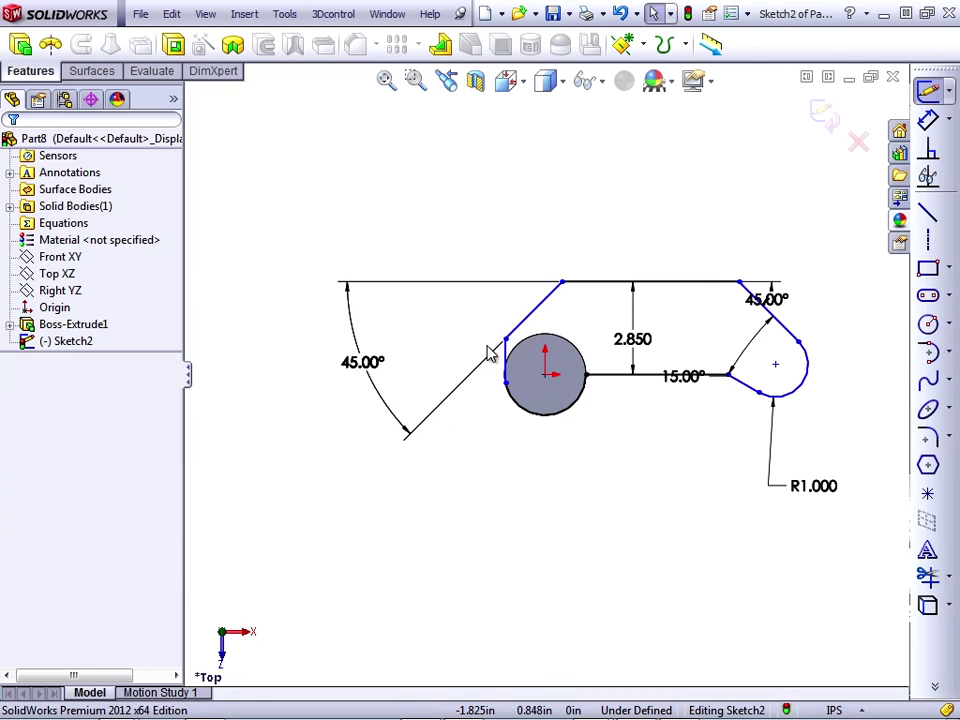
left_click(510, 372)
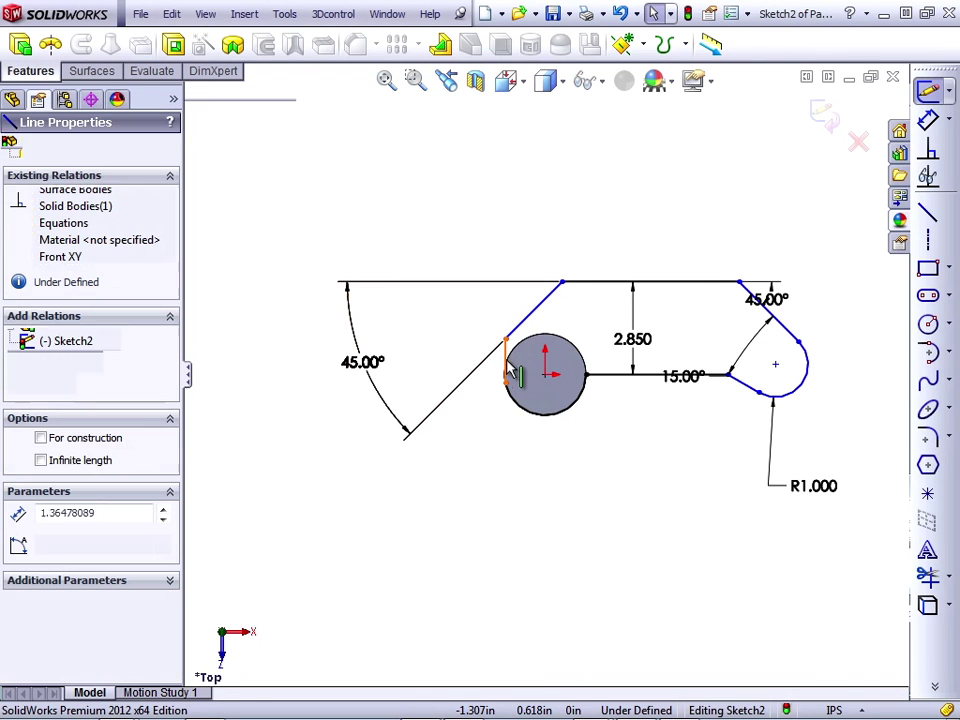
left_click(522, 412, "ctrl")
left_click(571, 328)
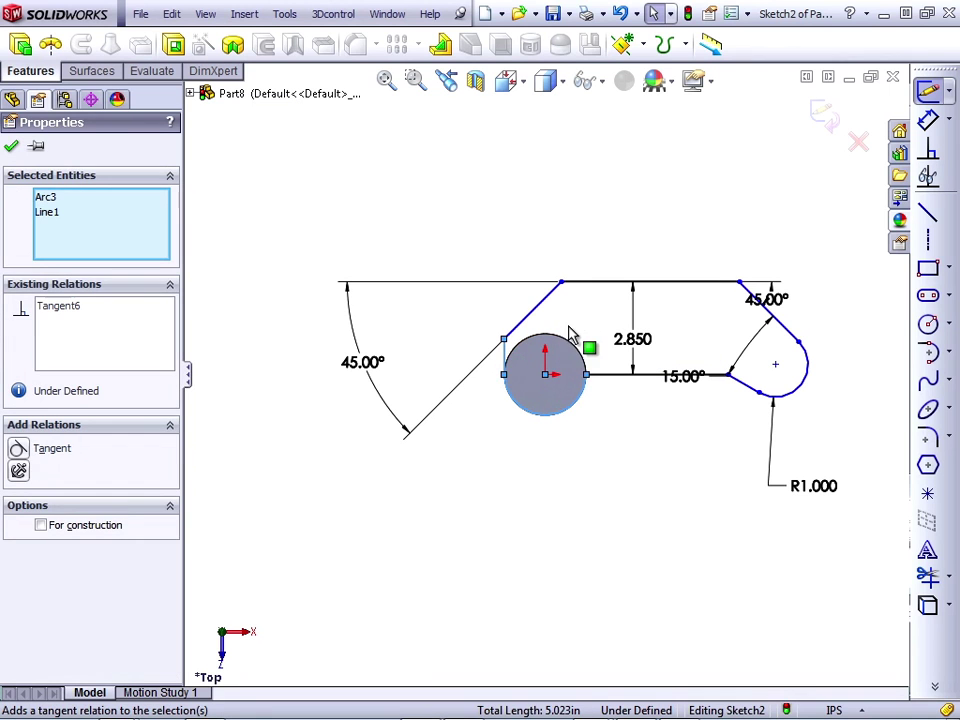
left_click(610, 476)
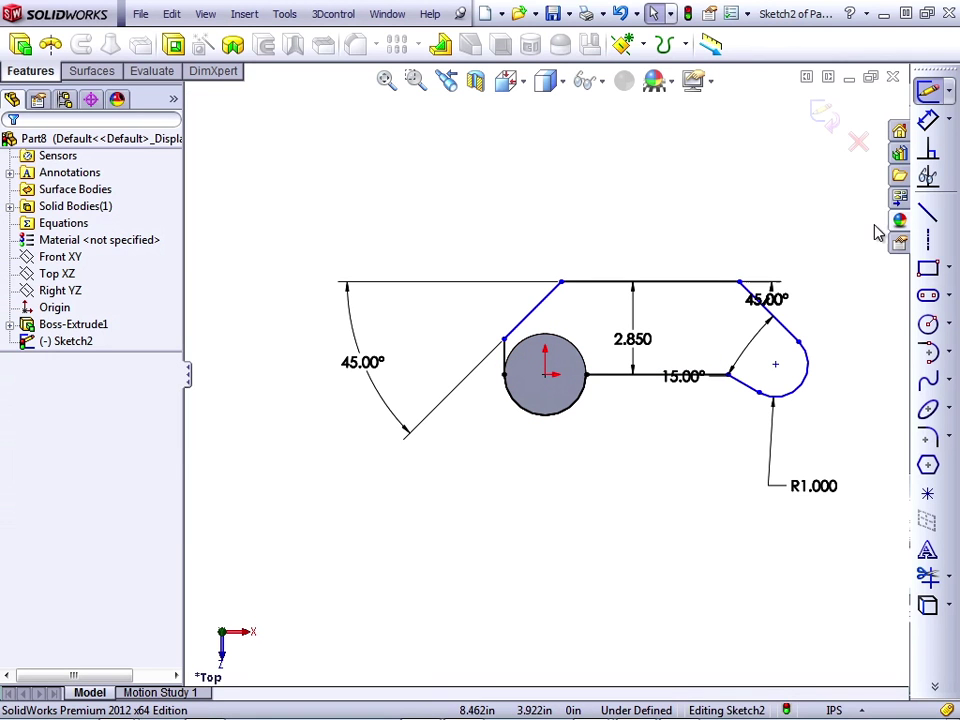
- Dimension the length of the vertical line beside the cylinder as 1.5 in
left_click(929, 119)
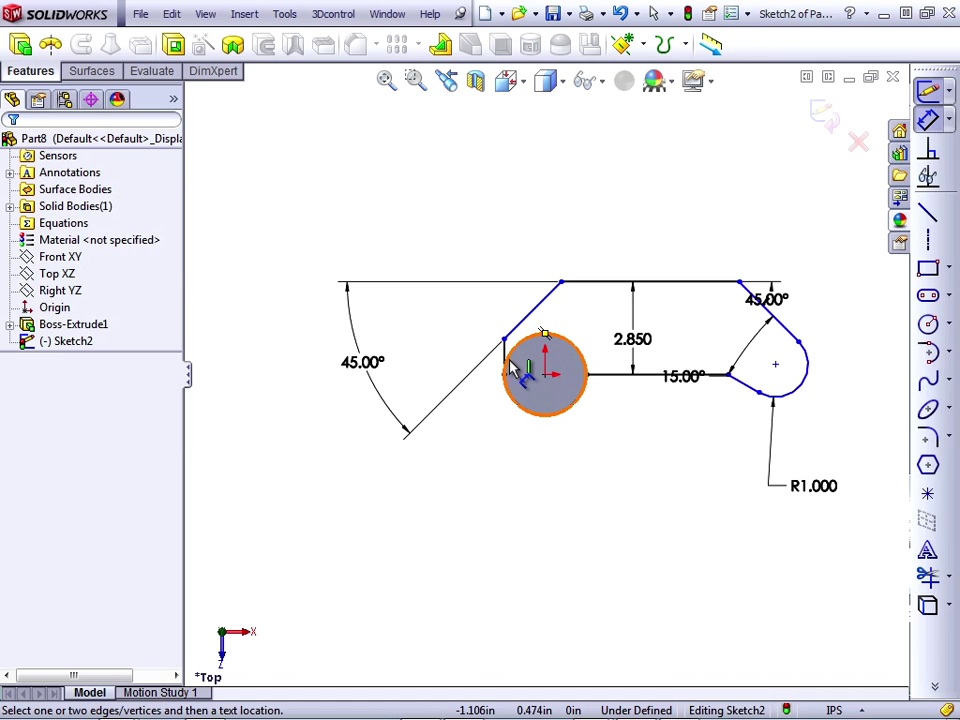
left_click(505, 356)
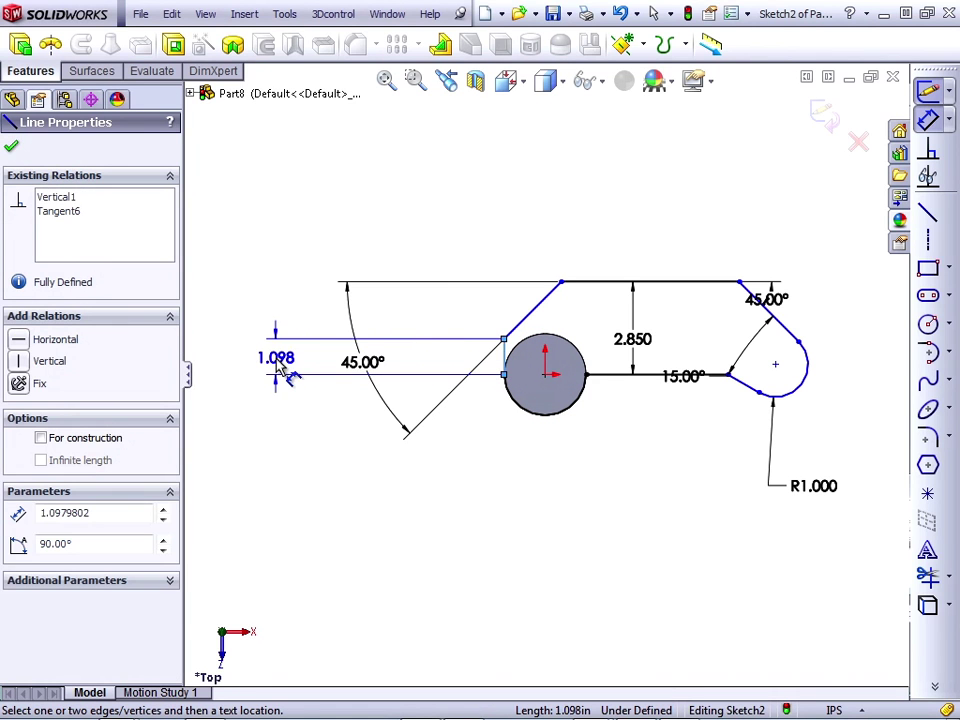
left_click(280, 368)
type("1.5")
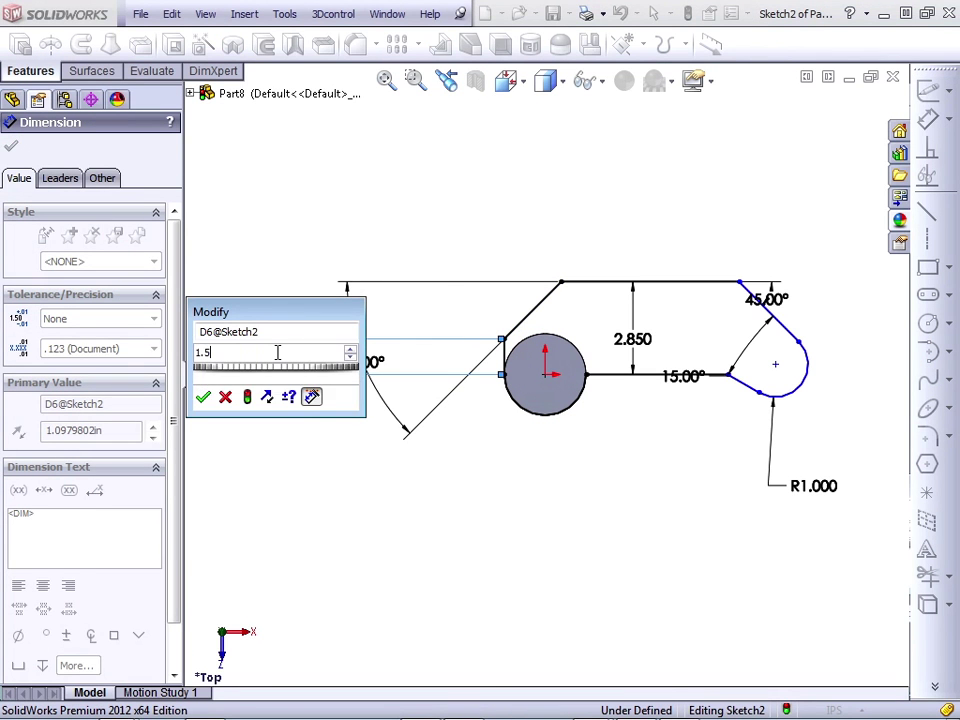
key("Return")
key("Escape")
- Pull the end arc's center outward and down, and dimension its horizontal distance from the cylinder's center as 8 in
left_click_drag(777, 368, 813, 425)
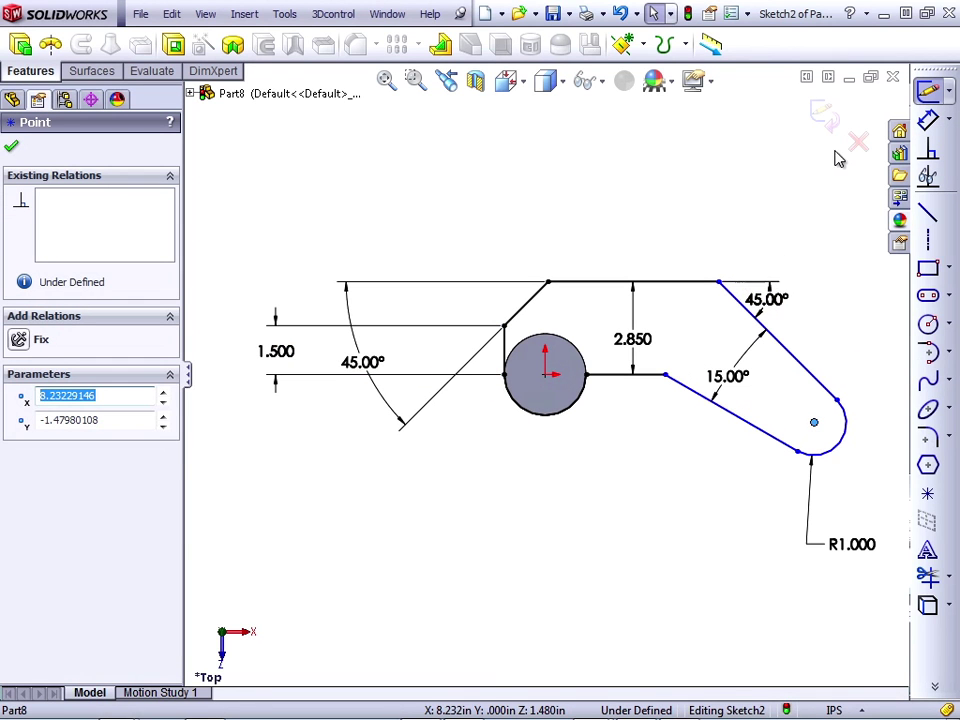
key("d")
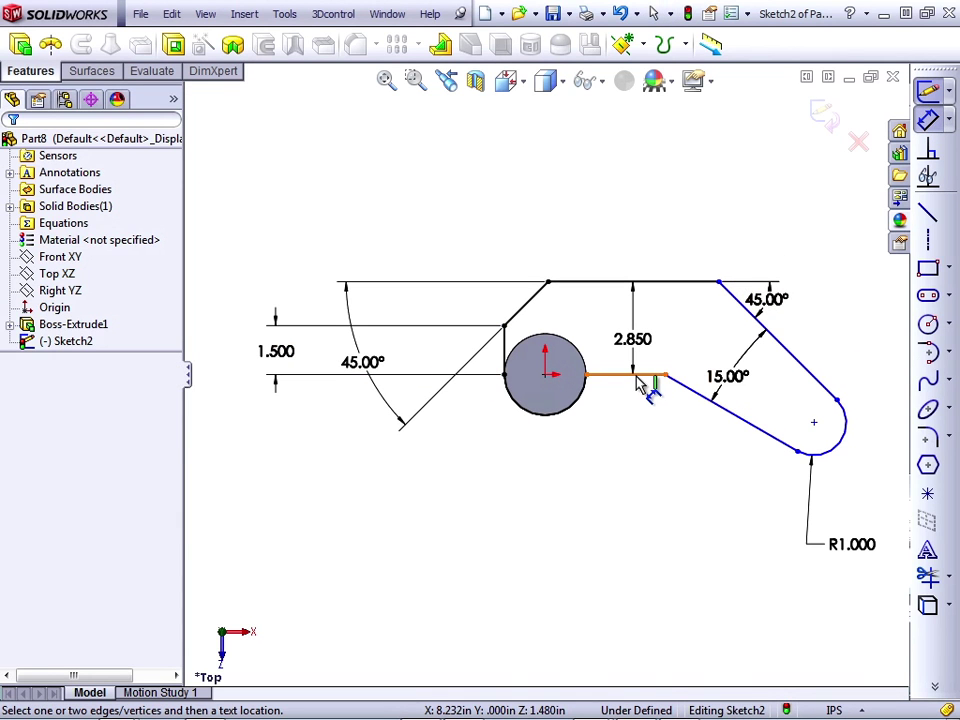
left_click(562, 418)
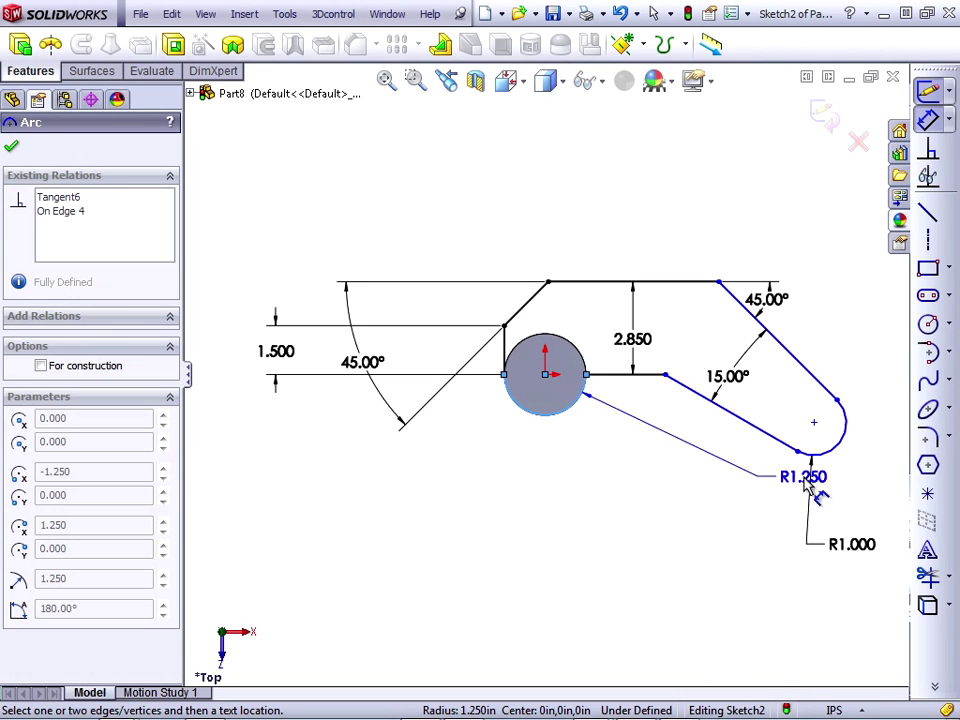
left_click(820, 462)
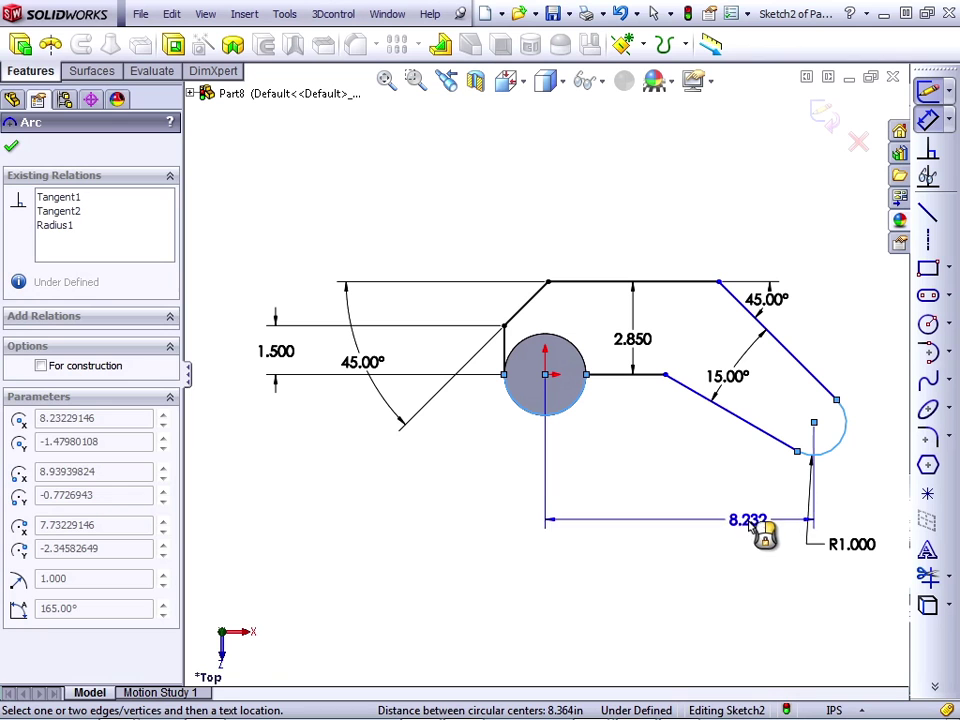
left_click(740, 593)
type("8")
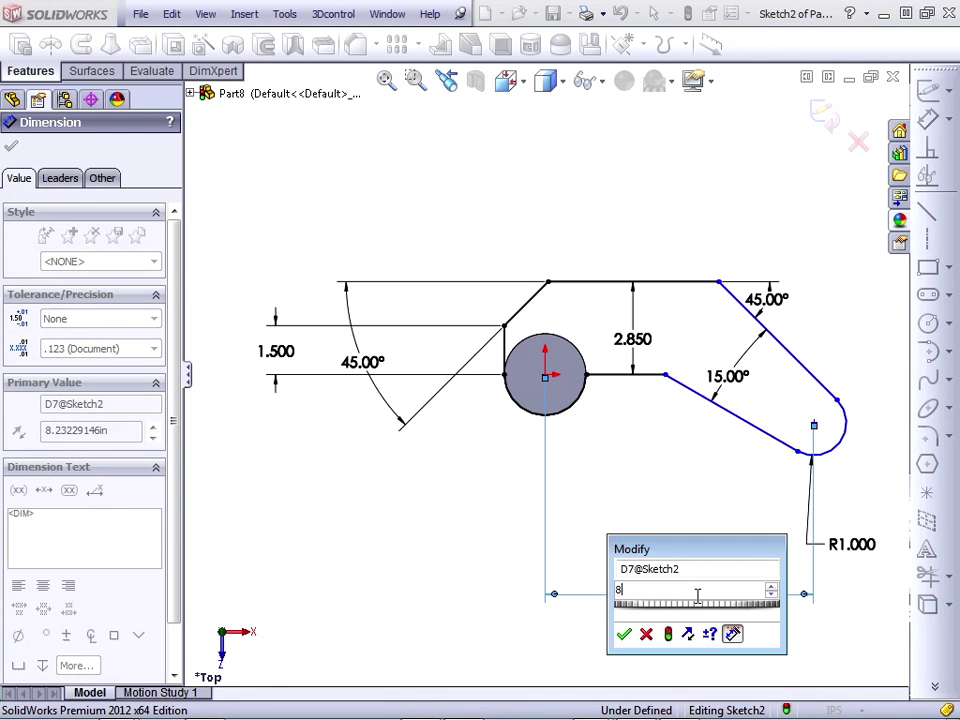
key("Return")
- Dimension the vertical distance between the origin and the end arc's center as 1.5 in
key("z")
key("z")
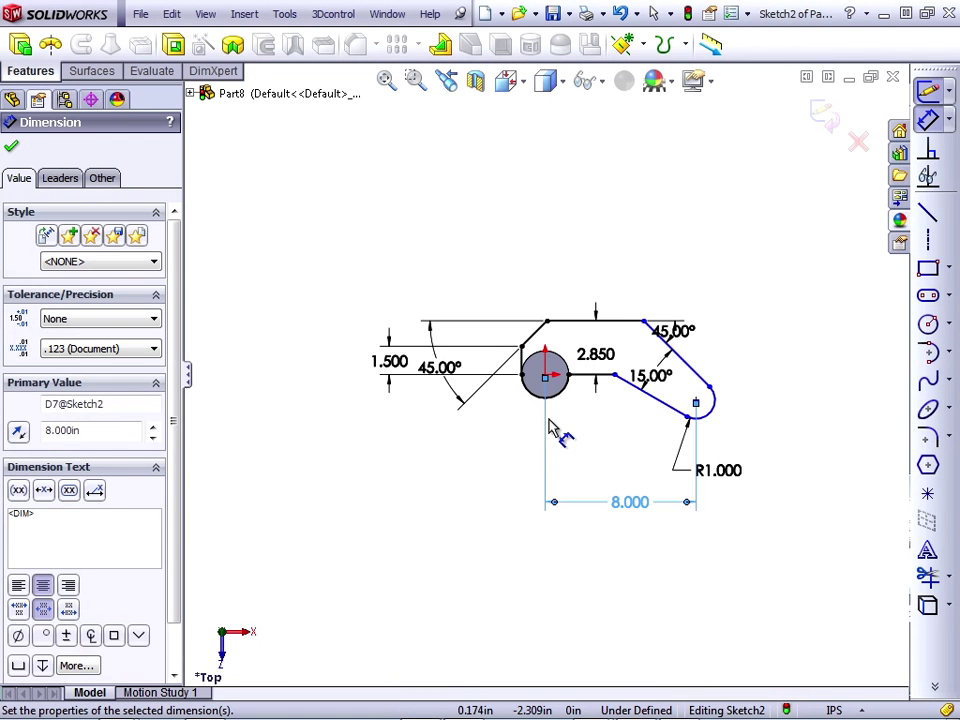
left_click(548, 378)
left_click(714, 408)
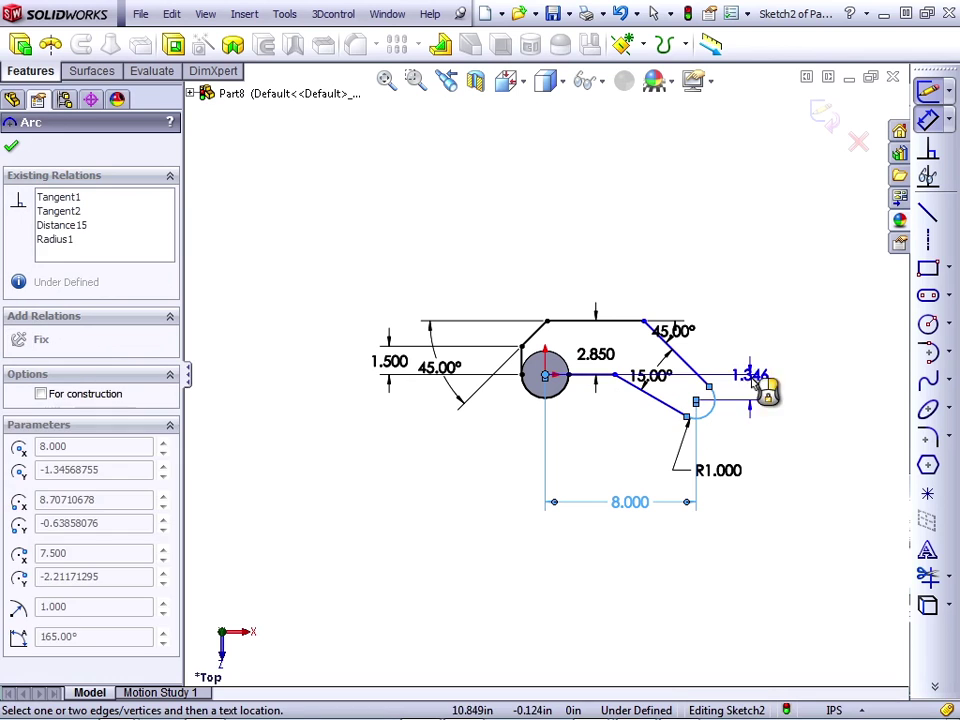
left_click(815, 380)
type("1.5")
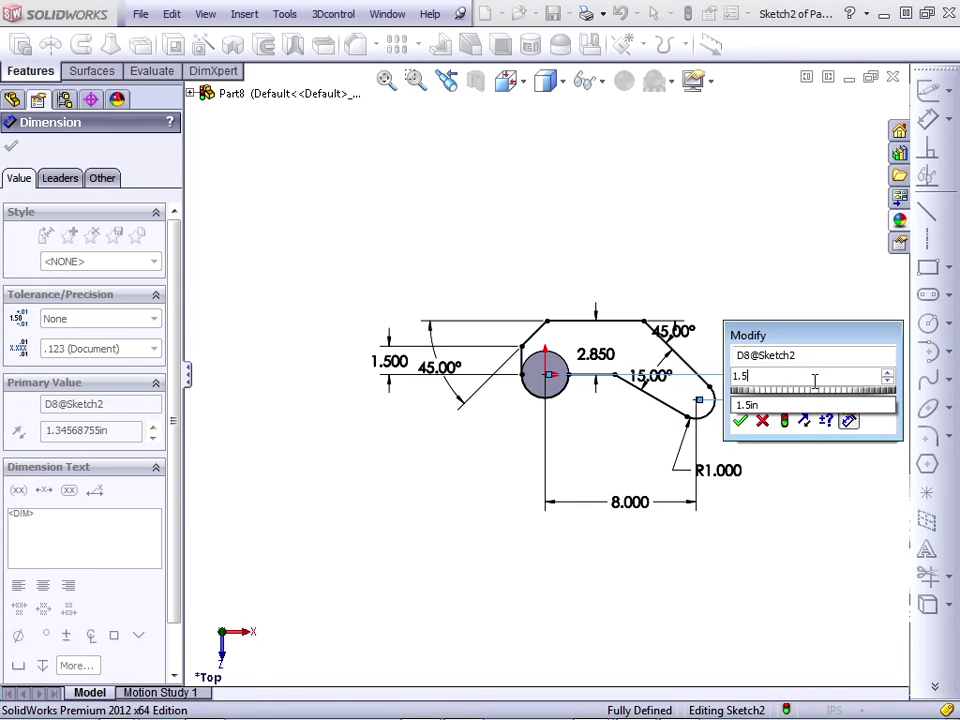
key("Return")
left_click(636, 437)
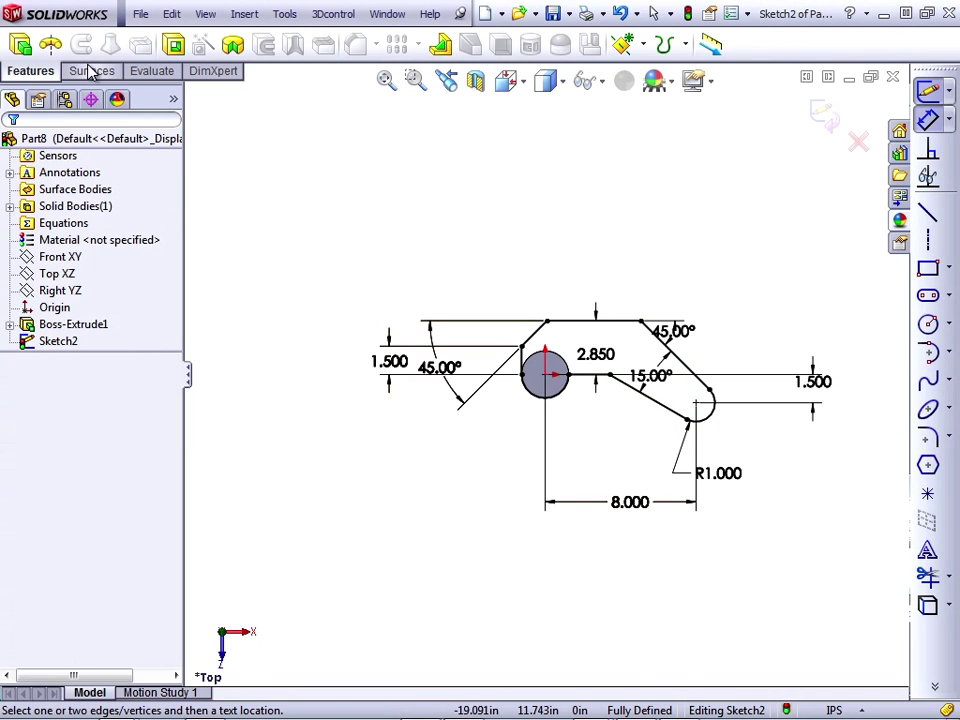
- Extrude the base-plate profile to a blind depth of 0.5 in, merged with the cylindrical boss
left_click(20, 44)
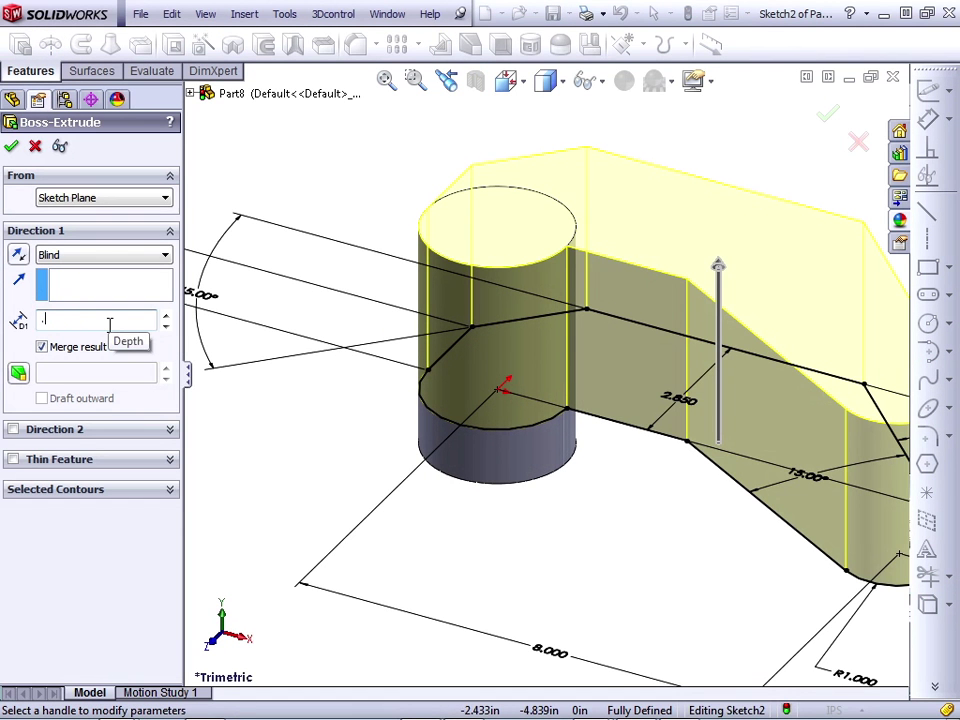
type(".5")
key("Return")
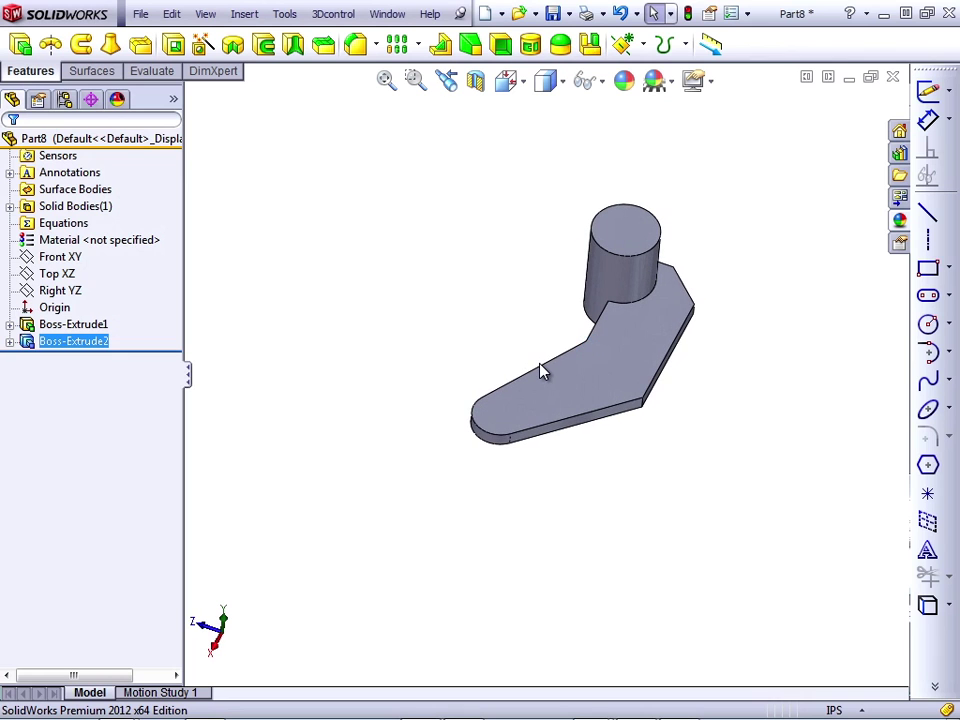
- Start a new sketch on the plate arm's long angled side face, between the inner bend and the rounded end
left_click(547, 369)
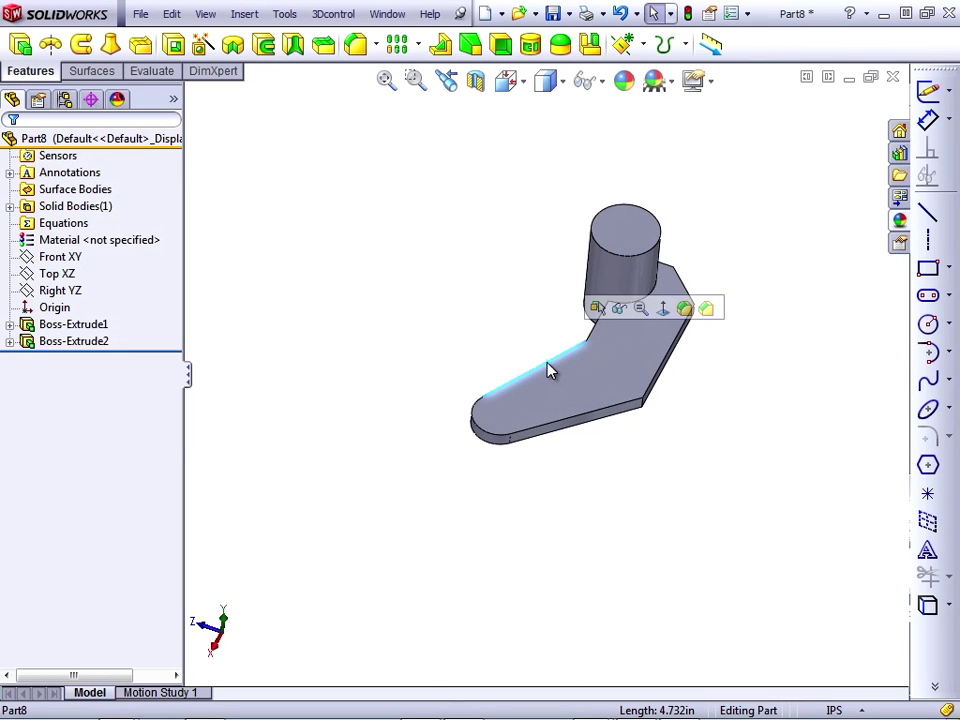
key("Right")
key("Right")
key("Right")
key("Right")
key("Right")
key("Right")
key("Right")
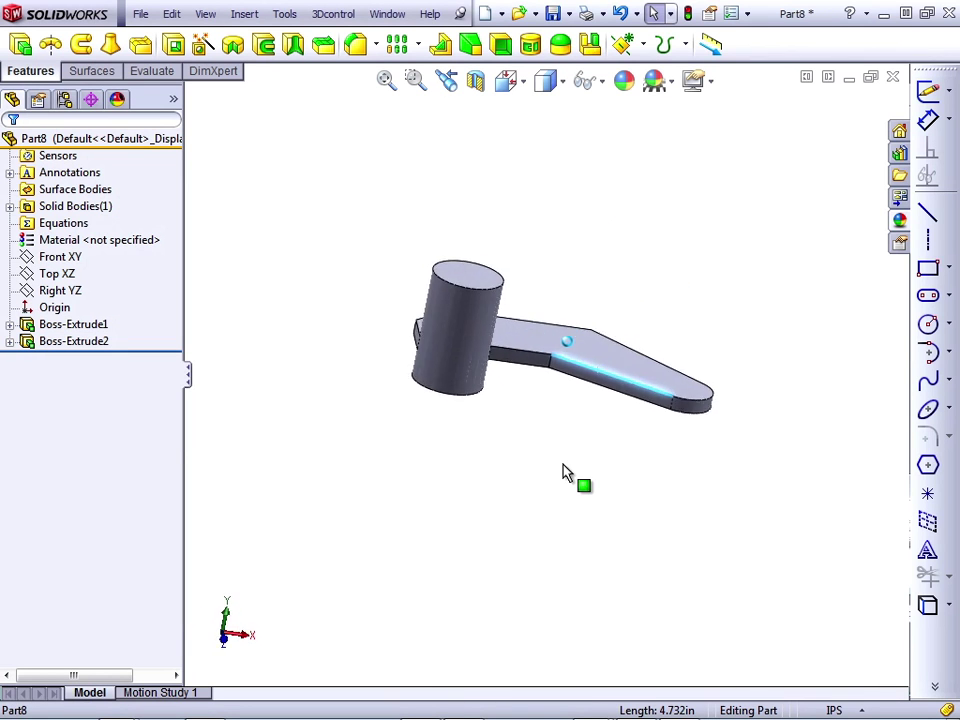
left_click(564, 471)
key("Down")
key("Down")
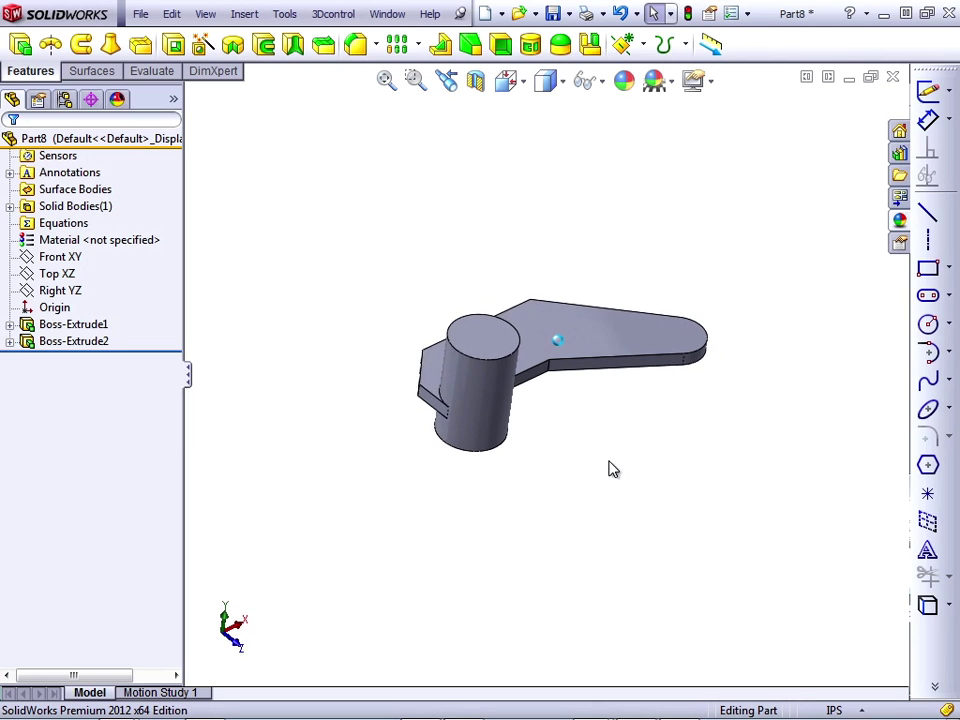
left_click(604, 370)
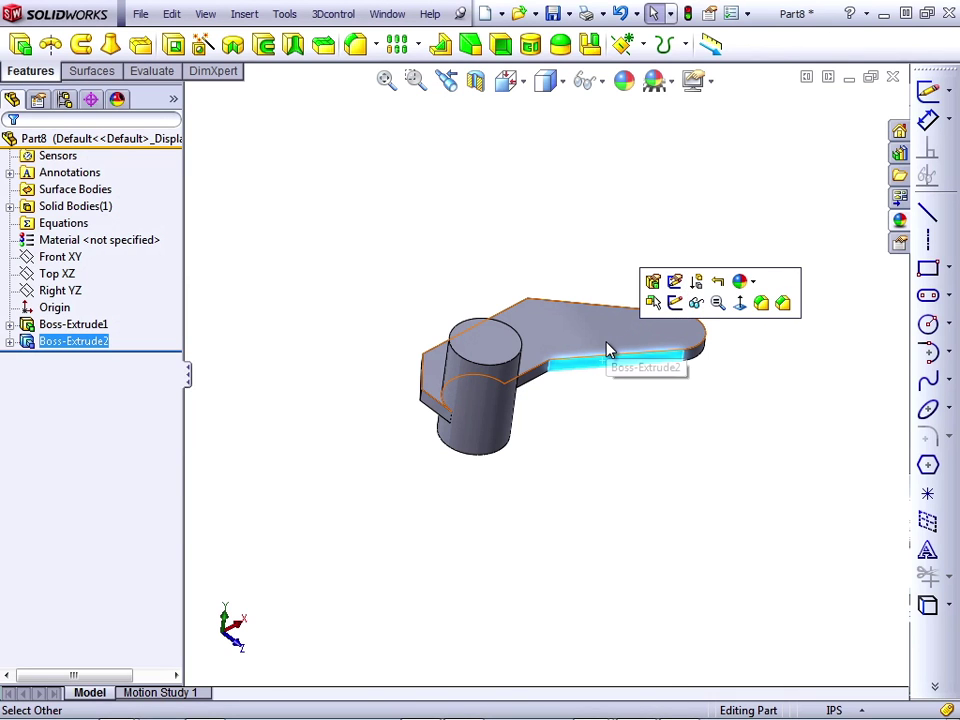
left_click(675, 302)
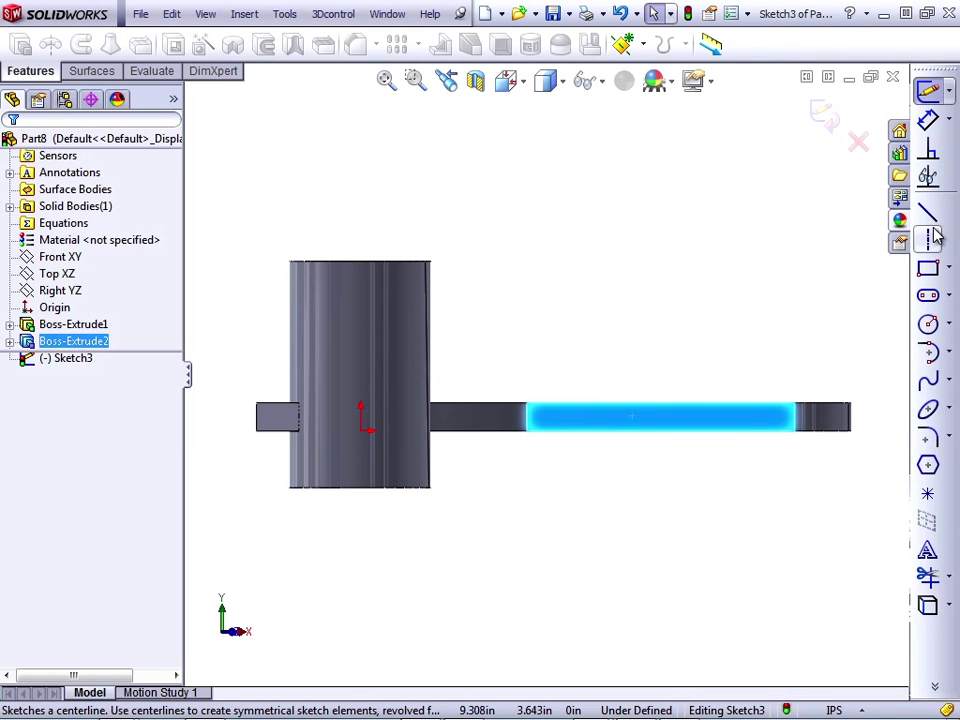
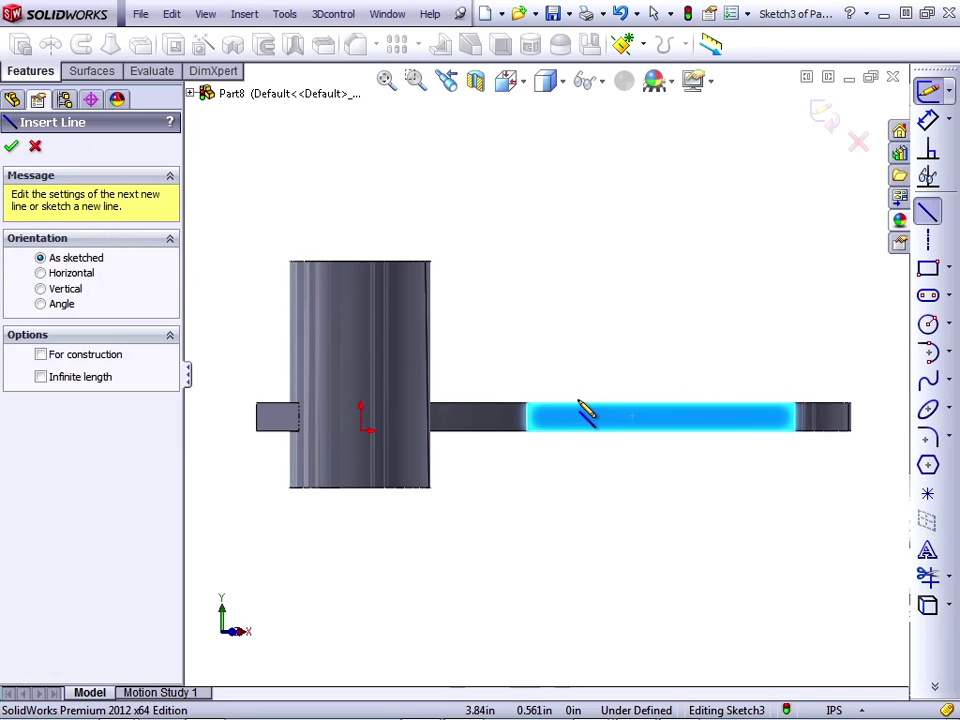
- Sketch a closed lug profile on the plate's top edge with a base about 2.6 in wide, two tapered sides and a tangent top arc
left_click(577, 403)
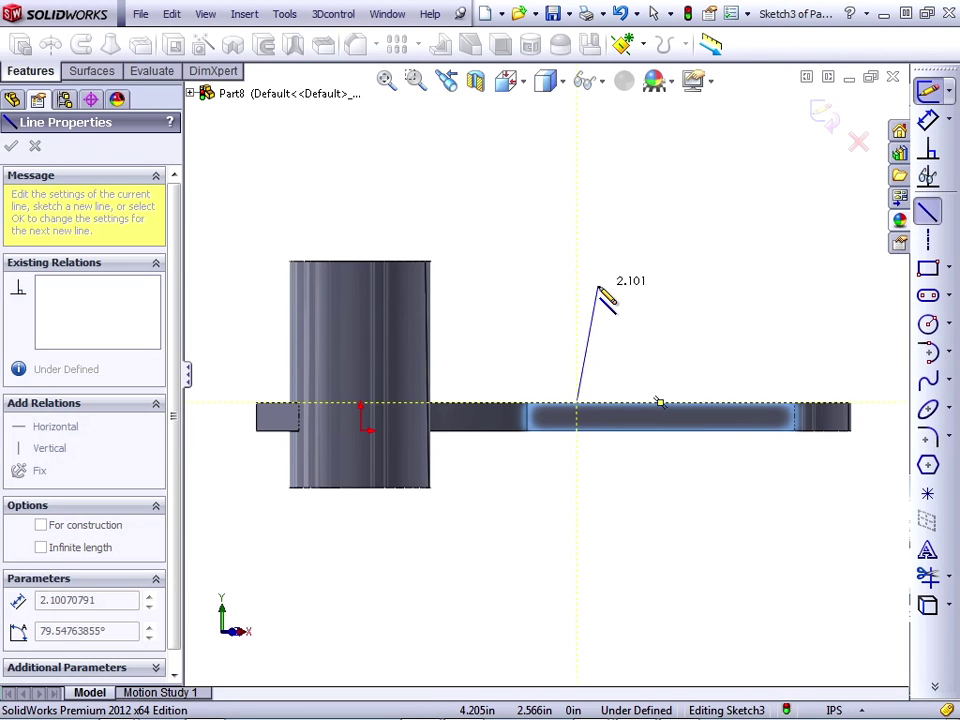
left_click(598, 285)
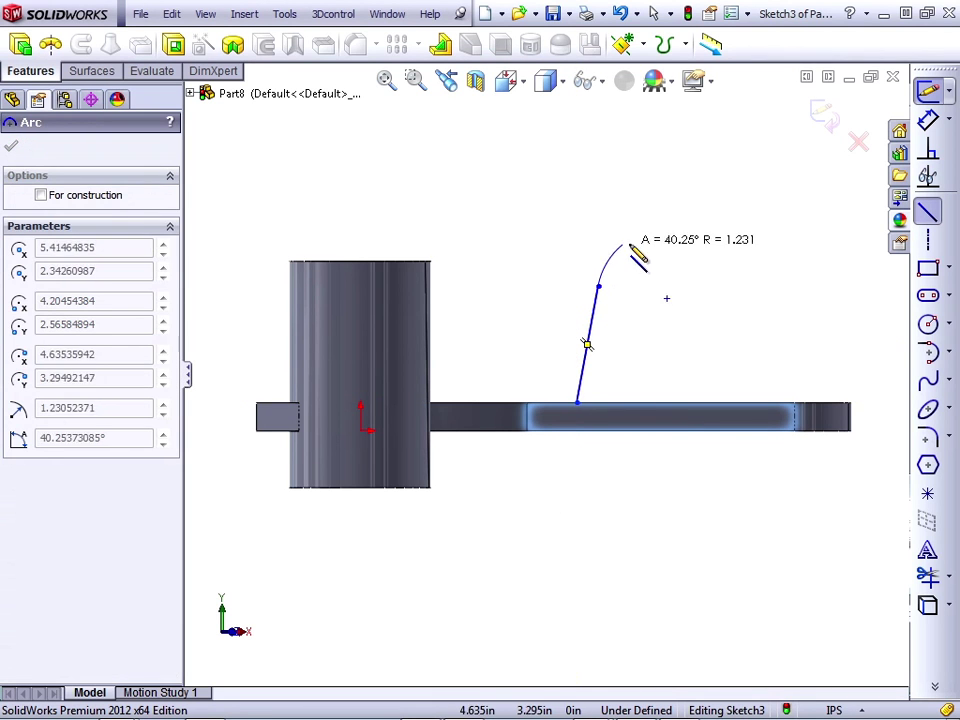
left_click(702, 286)
left_click(723, 403)
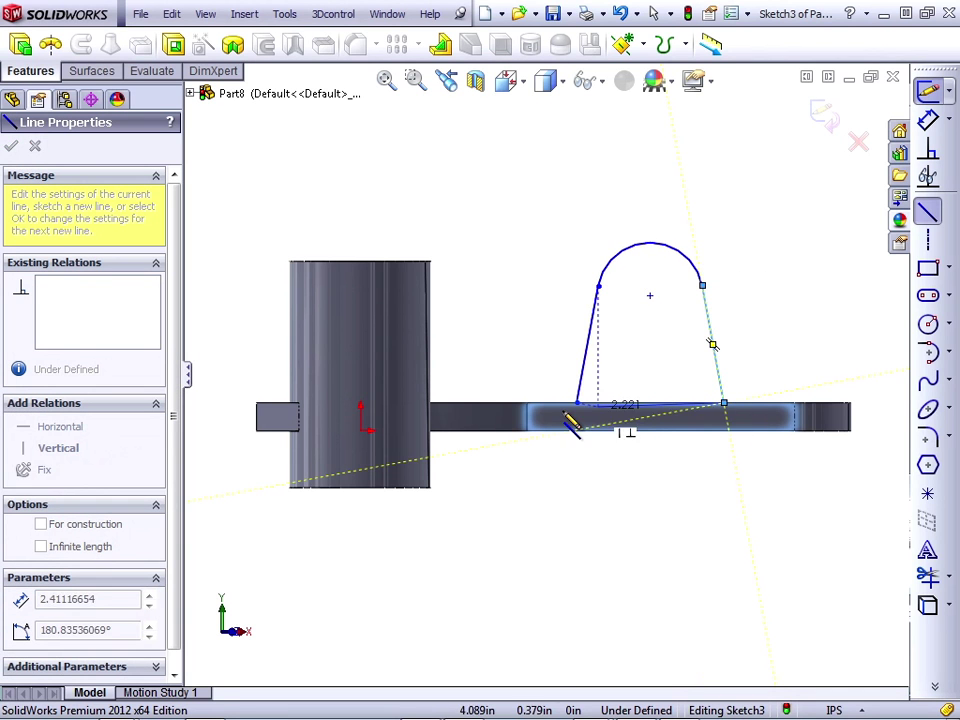
left_click(577, 403)
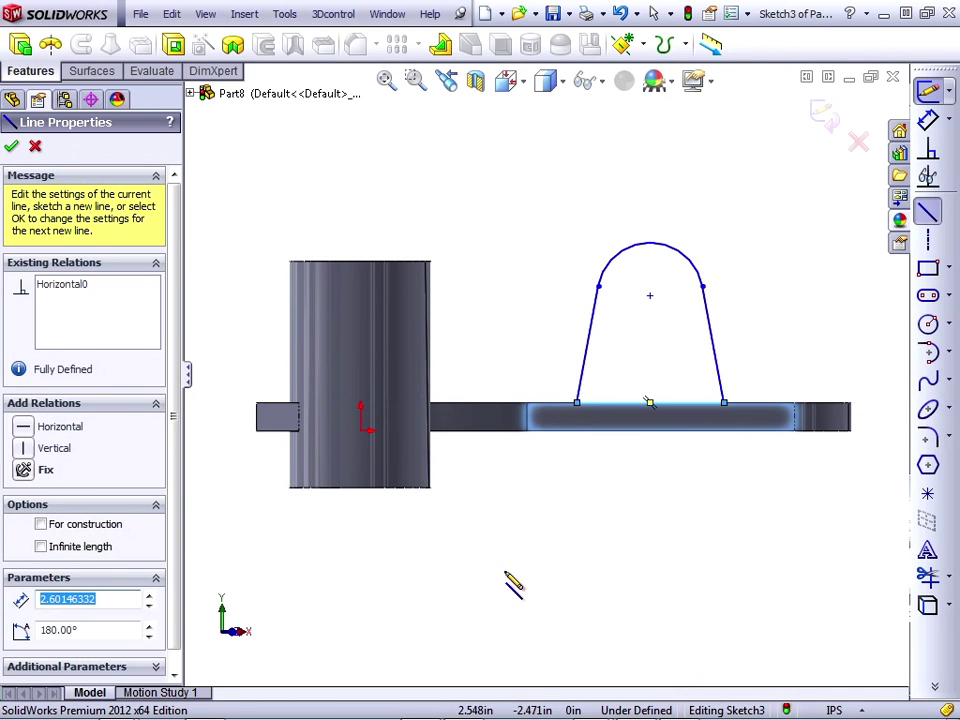
key("Escape")
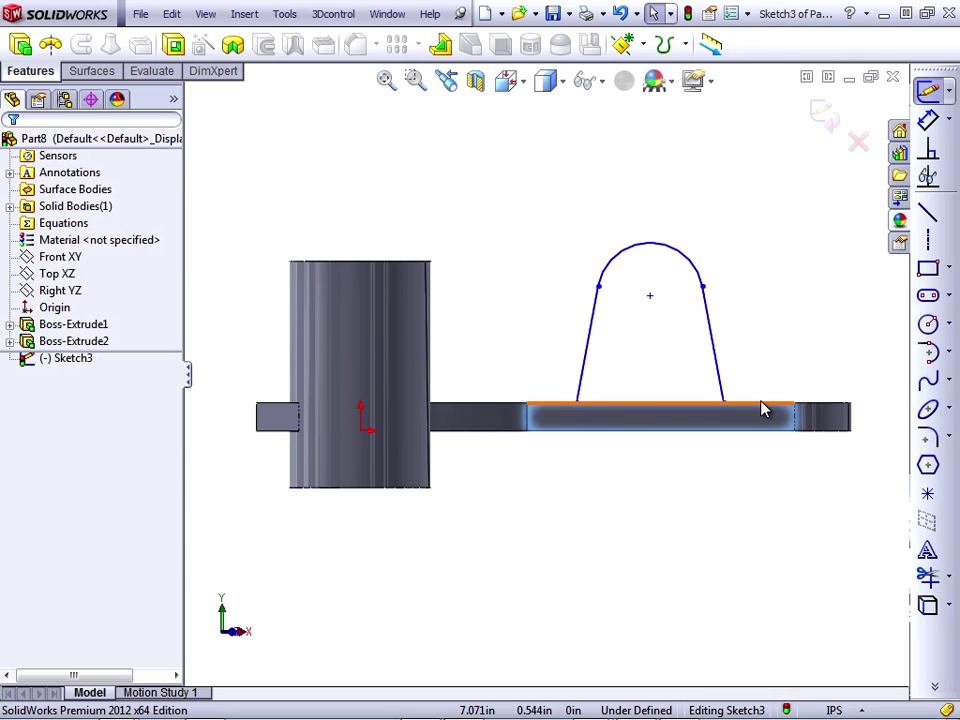
- Constrain the lug base line's midpoint to the midpoint of the plate's top edge, and pull one base corner outward to widen the profile
left_click(653, 413)
right_click(653, 412)
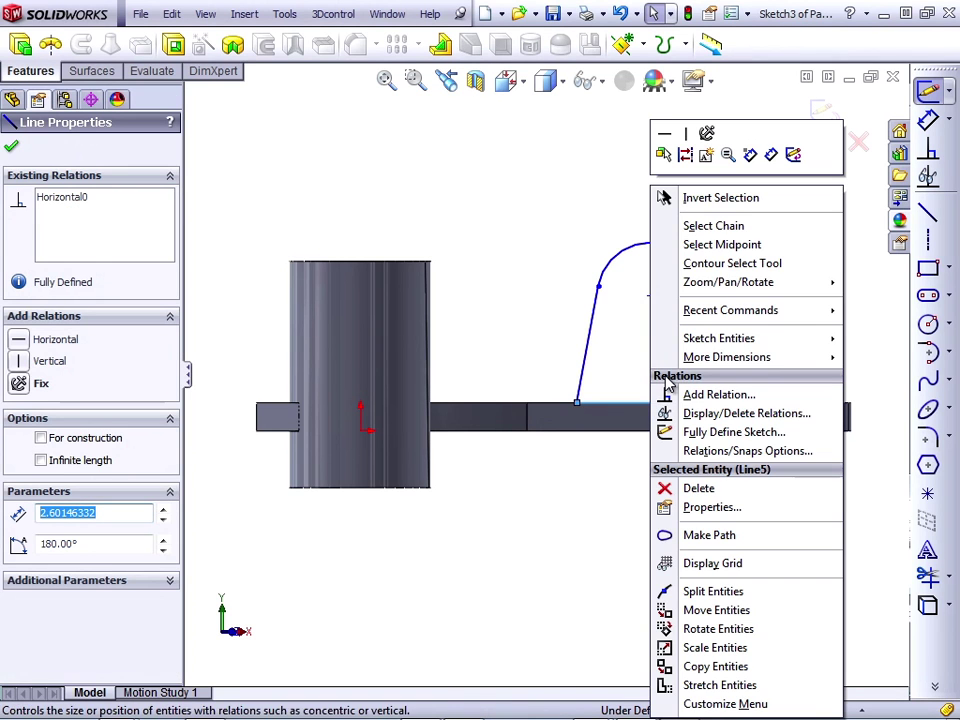
left_click(660, 244)
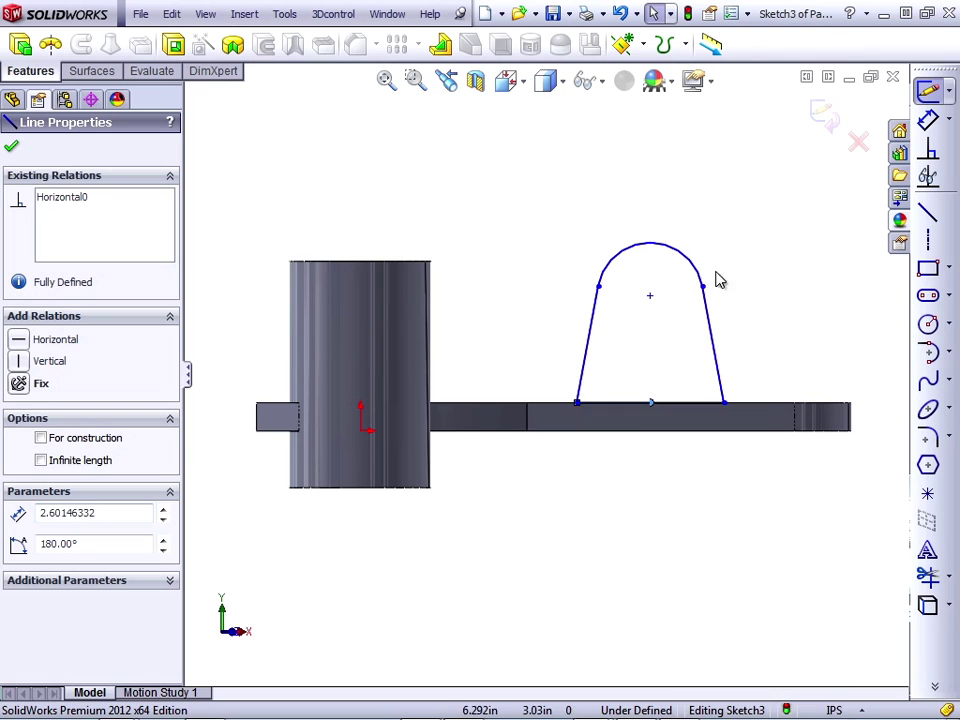
left_click(762, 411, "ctrl")
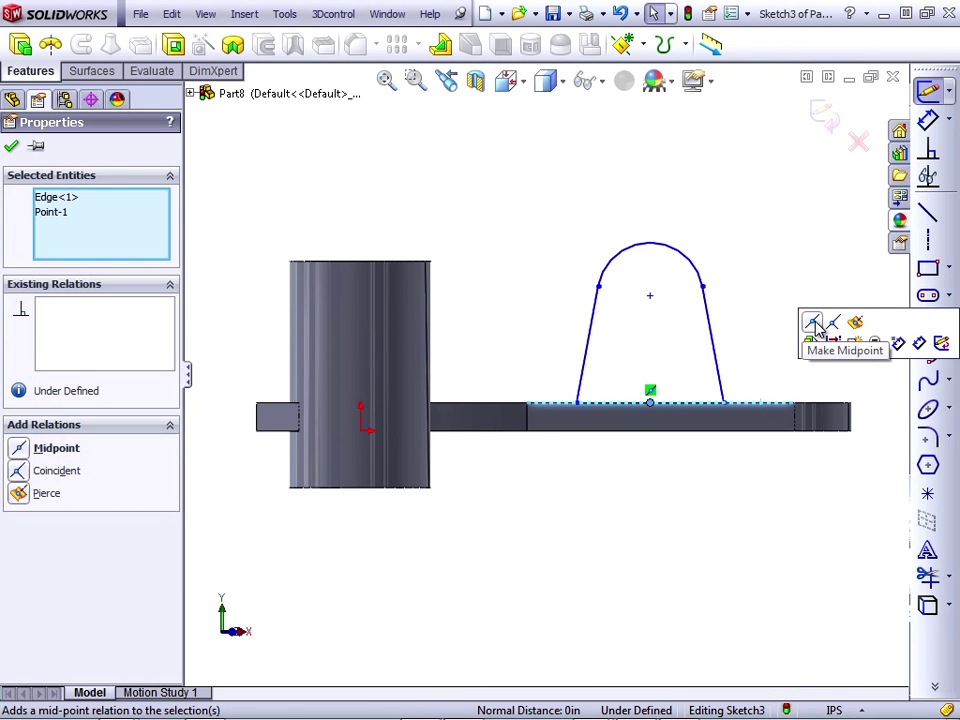
left_click(814, 324)
left_click(688, 561)
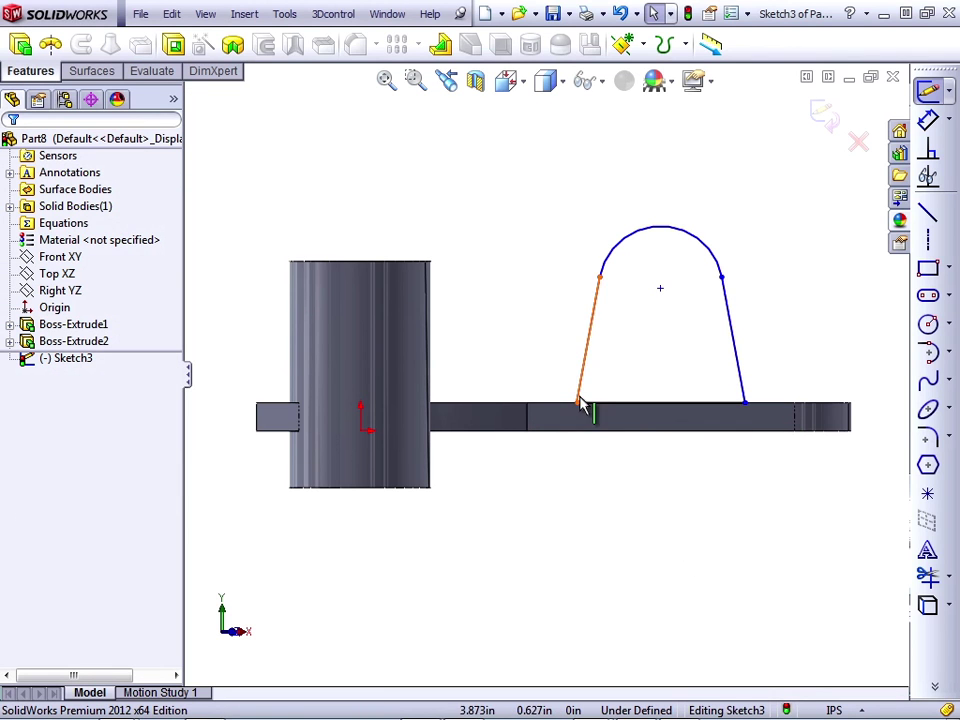
mouse_move(579, 402)
left_mouse_down()
mouse_move(619, 418)
mouse_move(570, 418)
left_mouse_up()
left_click(612, 552)
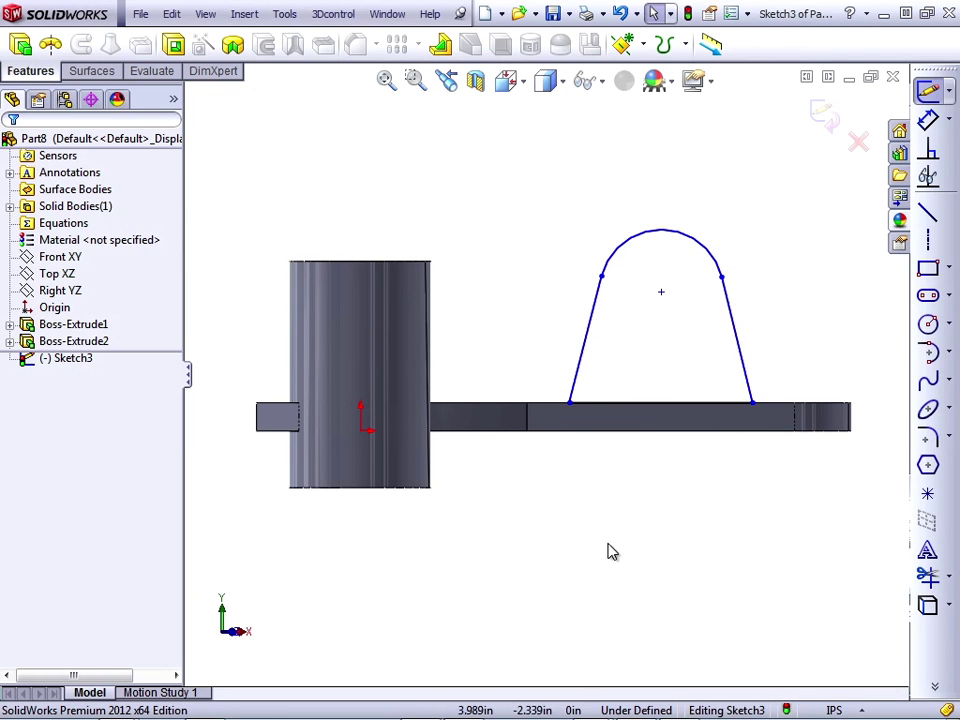
- Dimension the lug's arc centre 2 in above the base line
left_click(926, 119)
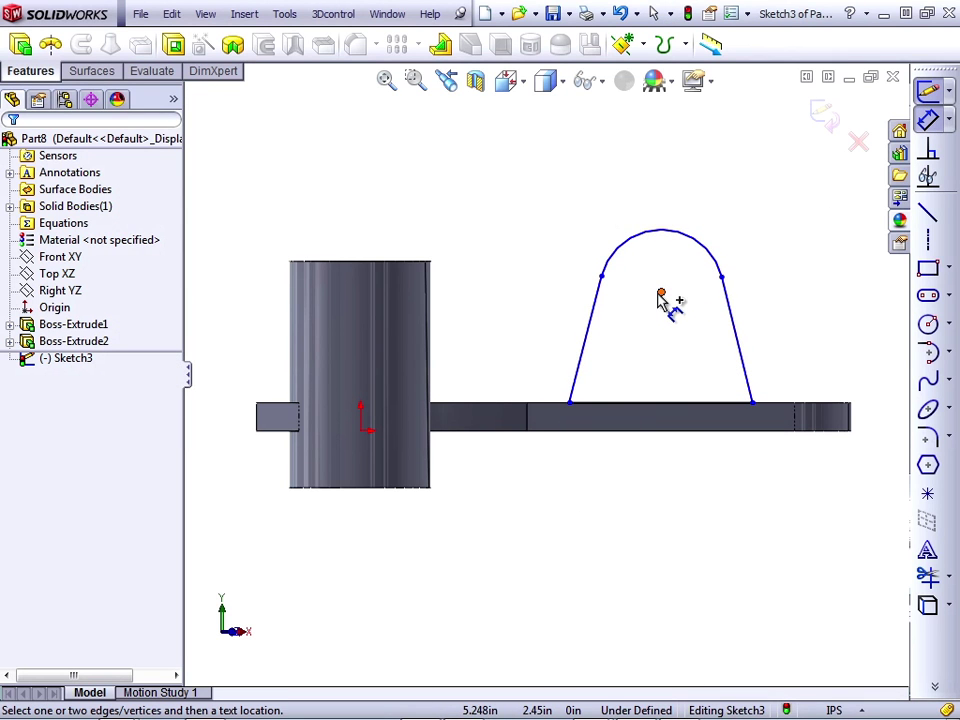
left_click(660, 294)
left_click(654, 405)
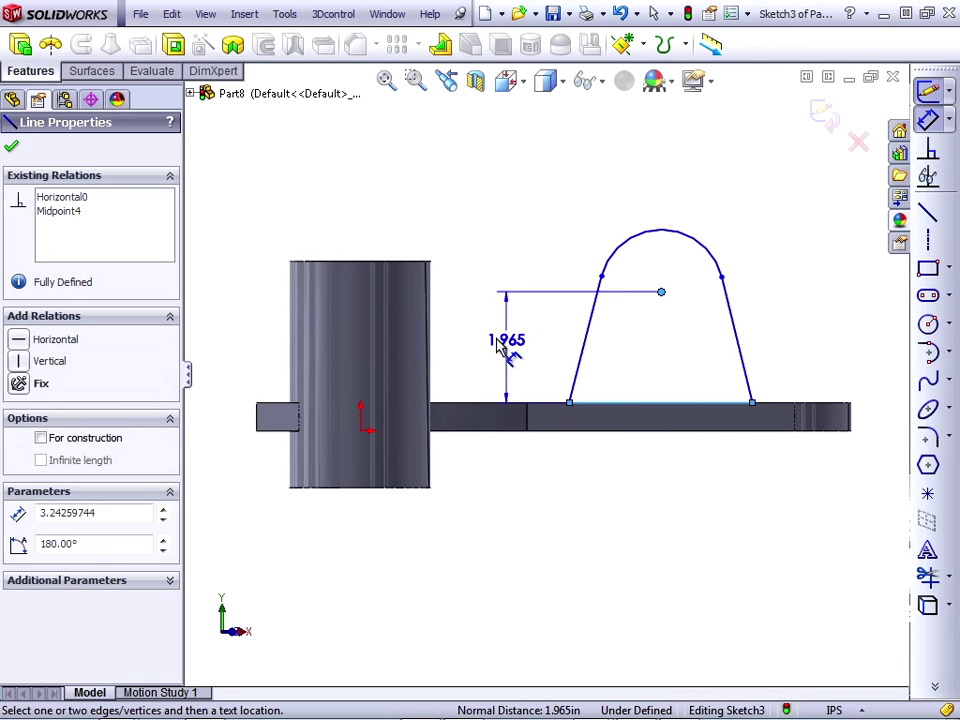
left_click(514, 349)
type("2")
key("Return")
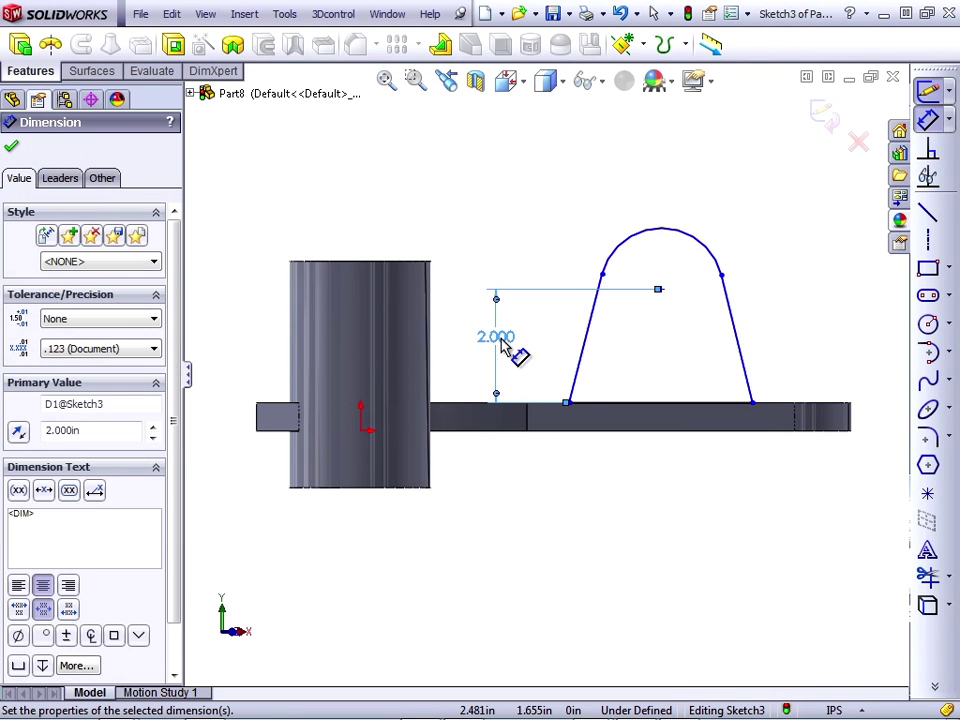
- Dimension the lug's top arc with a radius of 1 in
left_click(692, 238)
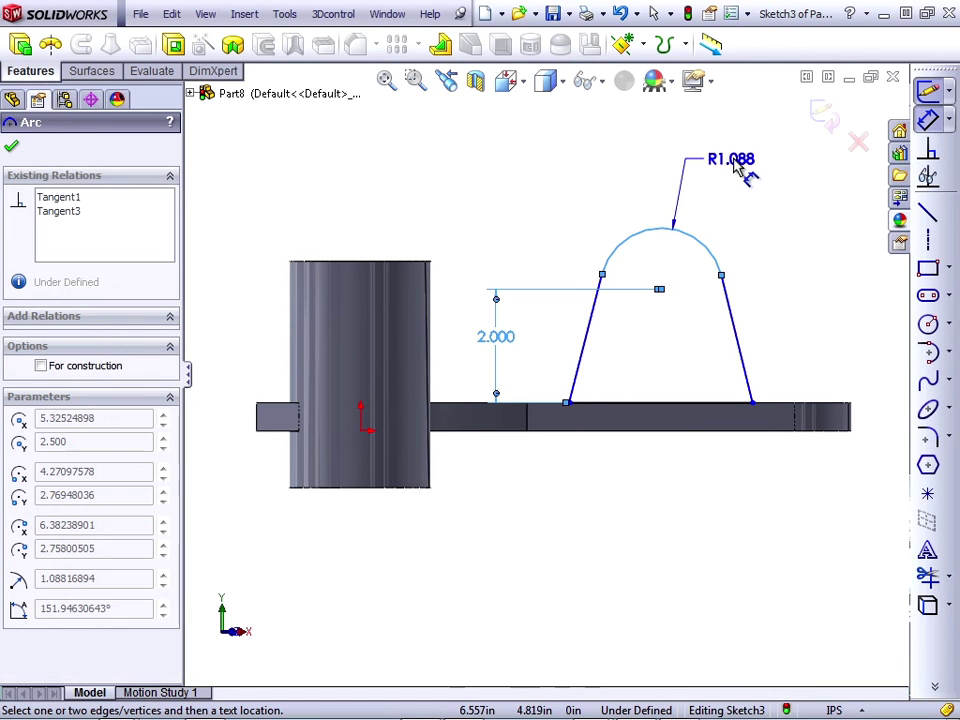
left_click(740, 169)
type("1")
key("Return")
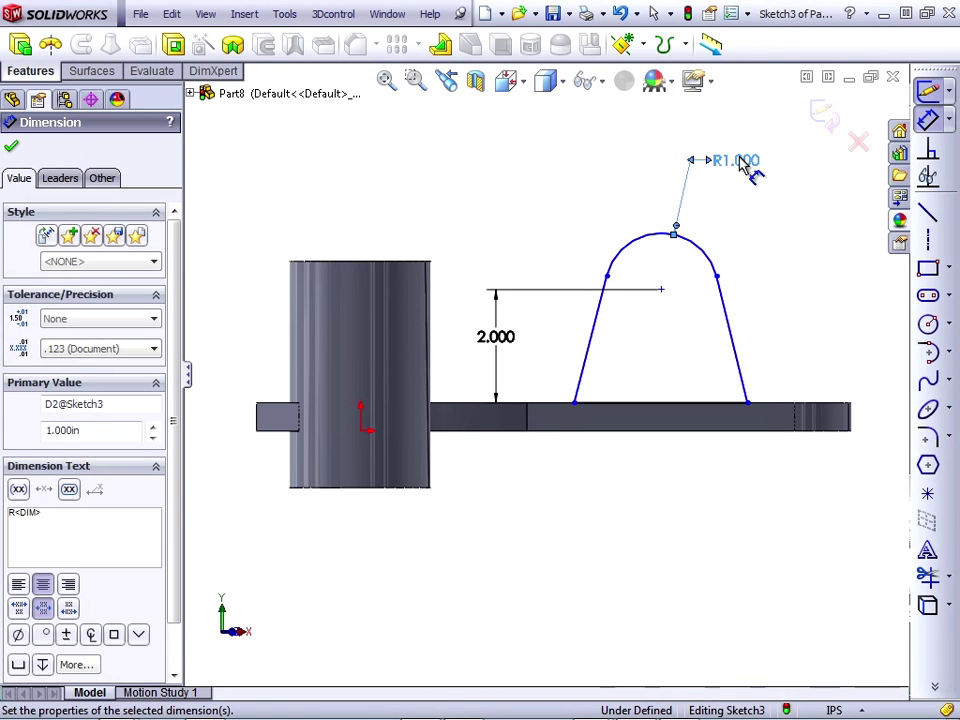
- Dimension the angle between the lug's two tapered sides as 25°
left_click(592, 340)
left_click(730, 317)
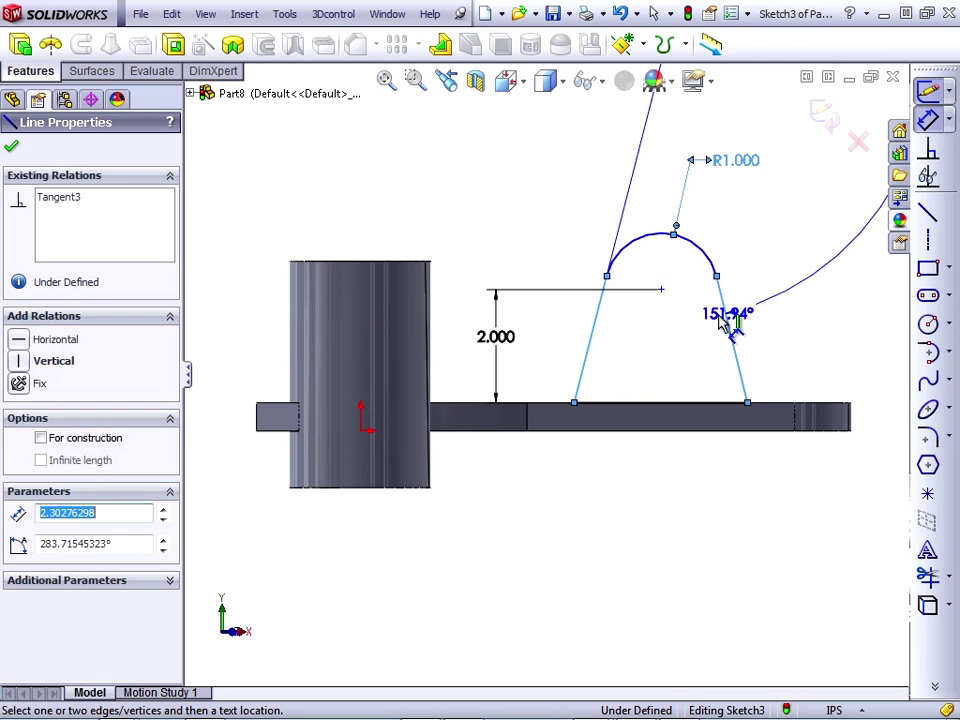
left_click(664, 347)
type("25")
key("Return")
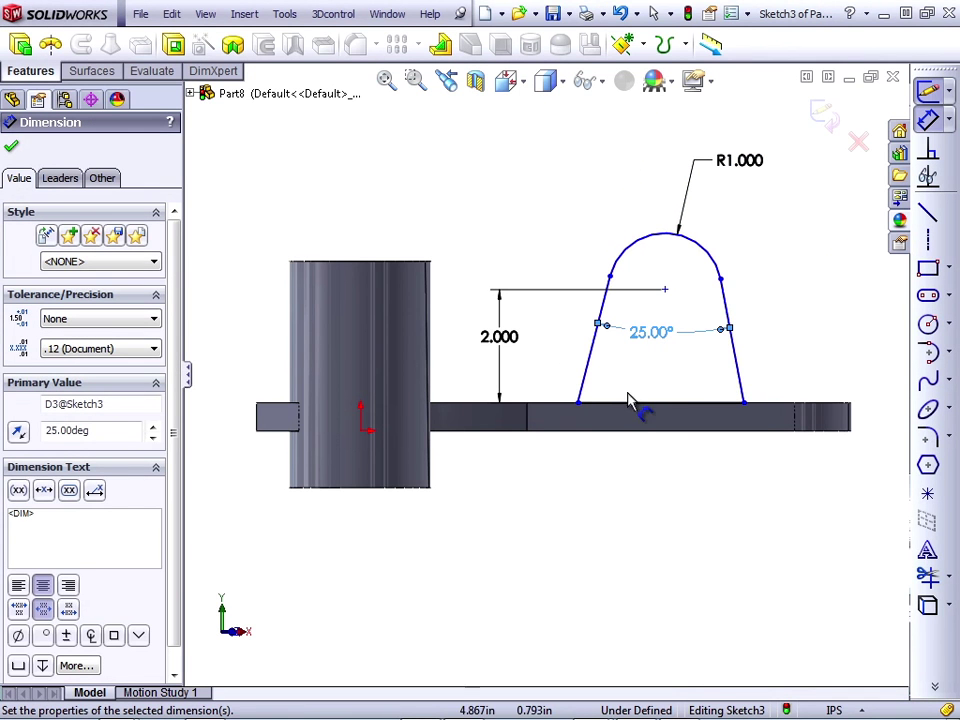
key("Escape")
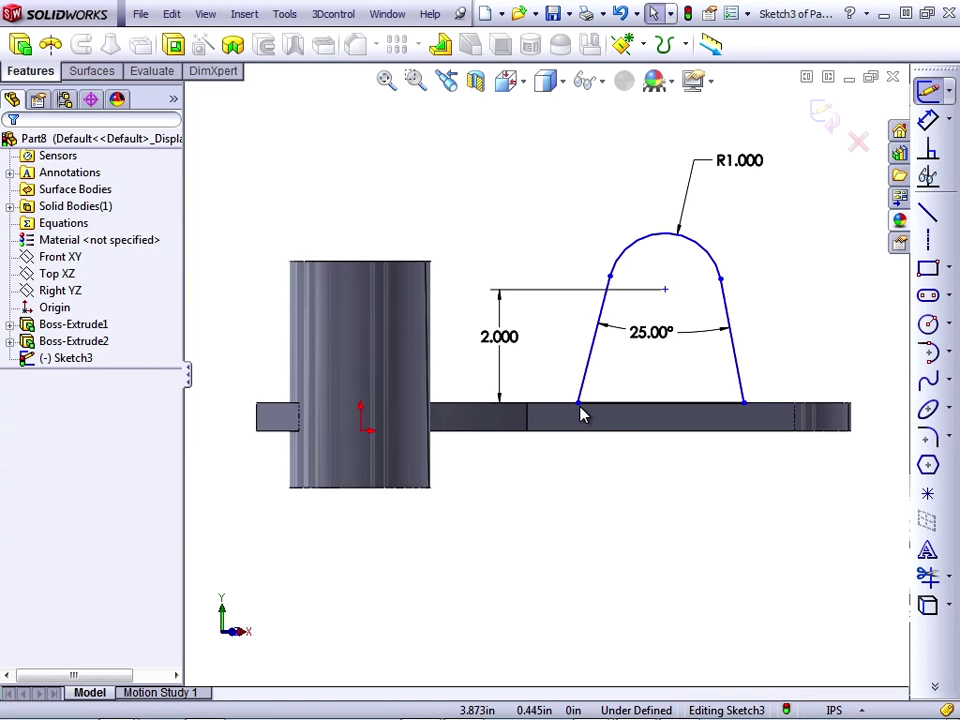
- Pull a base corner of the lug profile sideways, and move the arc centre back over the middle of the base line
mouse_move(579, 405)
left_mouse_down()
mouse_move(561, 416)
mouse_move(612, 425)
left_mouse_up()
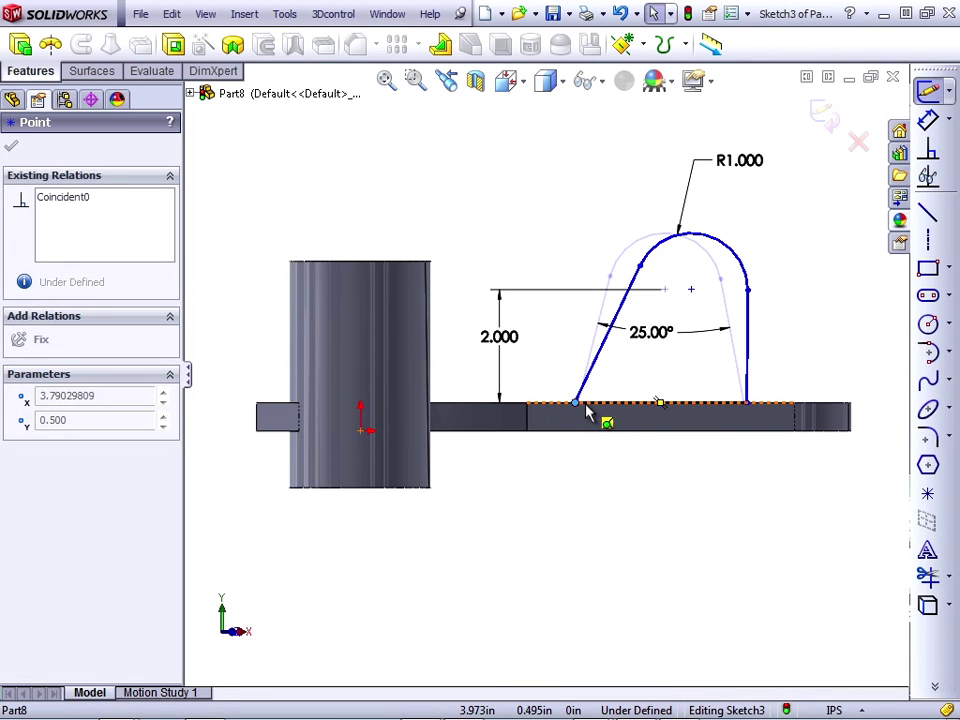
left_click(574, 536)
mouse_move(693, 291)
left_mouse_down()
mouse_move(611, 300)
mouse_move(706, 291)
mouse_move(621, 300)
mouse_move(690, 289)
mouse_move(640, 304)
mouse_move(684, 314)
mouse_move(660, 323)
left_mouse_up()
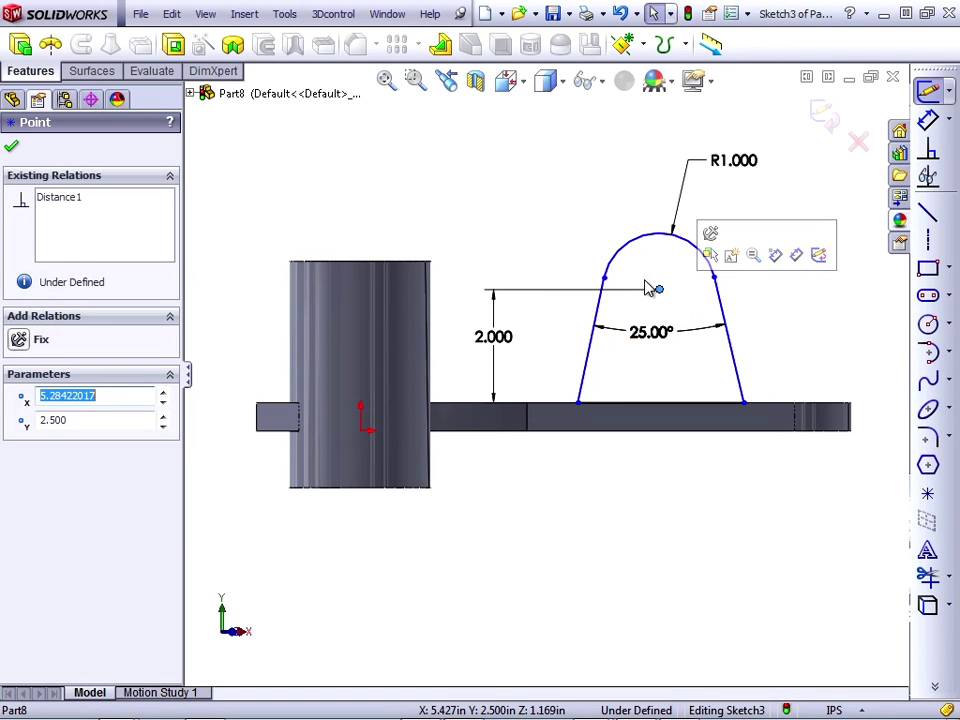
- Draw a centerline from the lug's arc centre to the midpoint of its base line and make it vertical
left_click(929, 240)
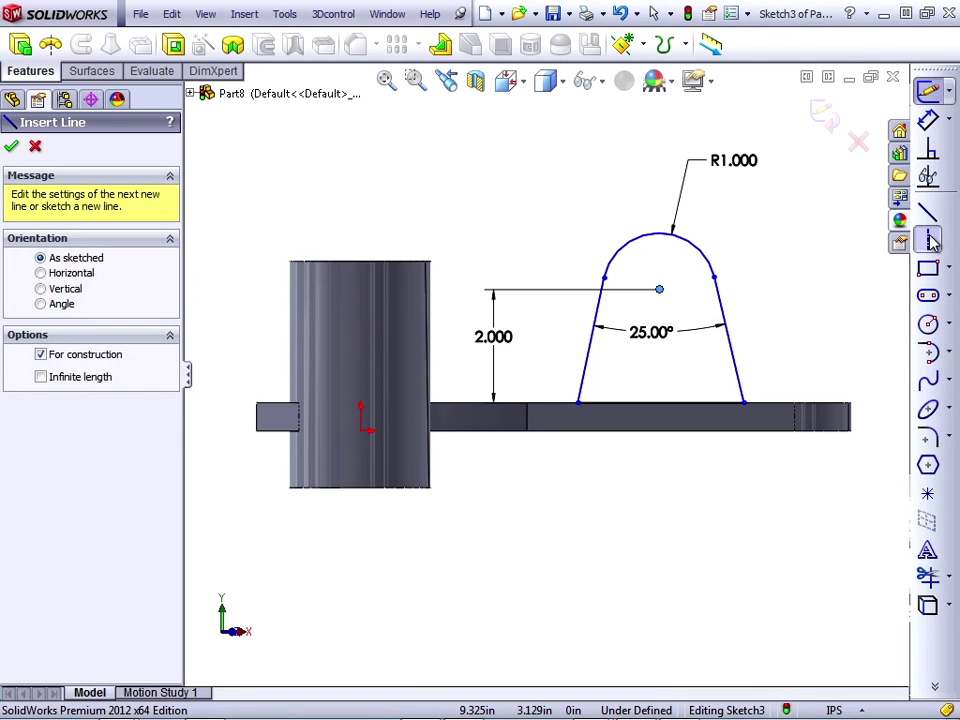
left_click(659, 290)
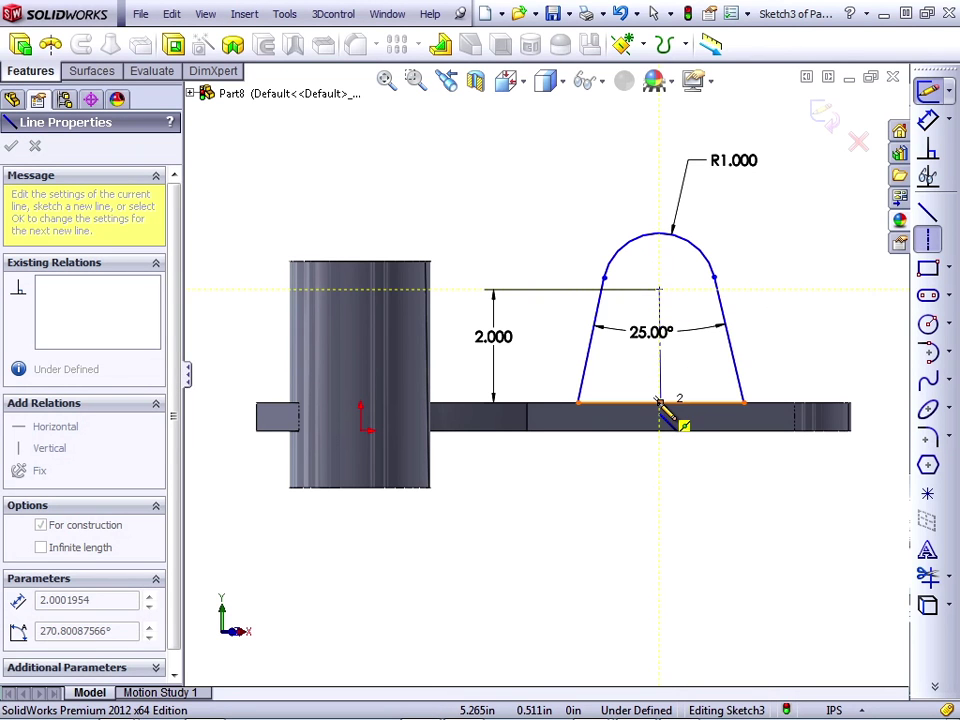
left_click(659, 402)
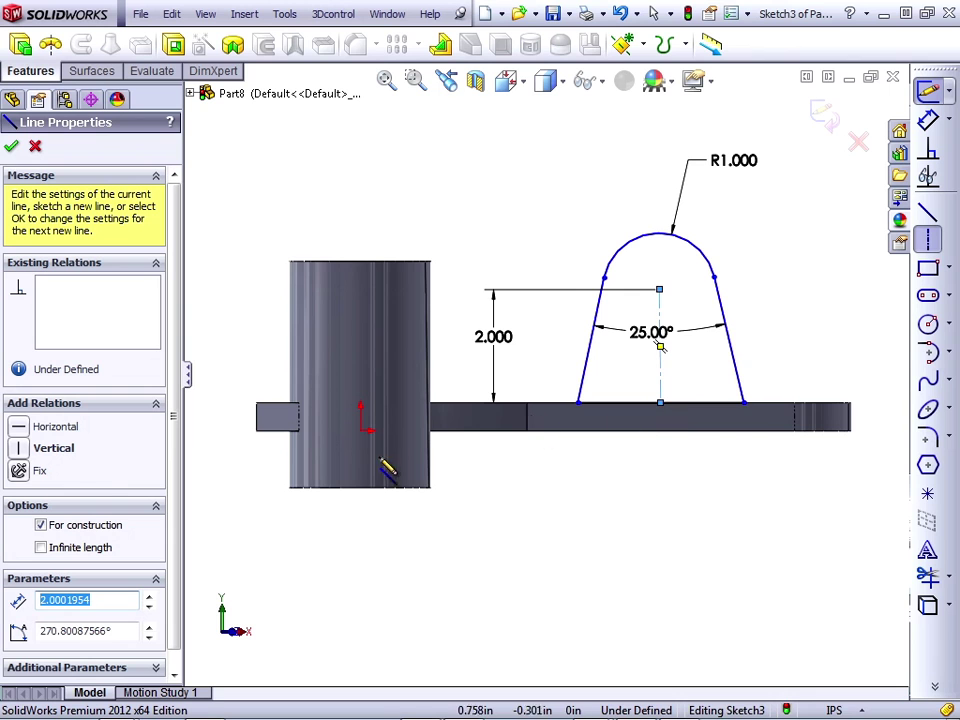
left_click(55, 449)
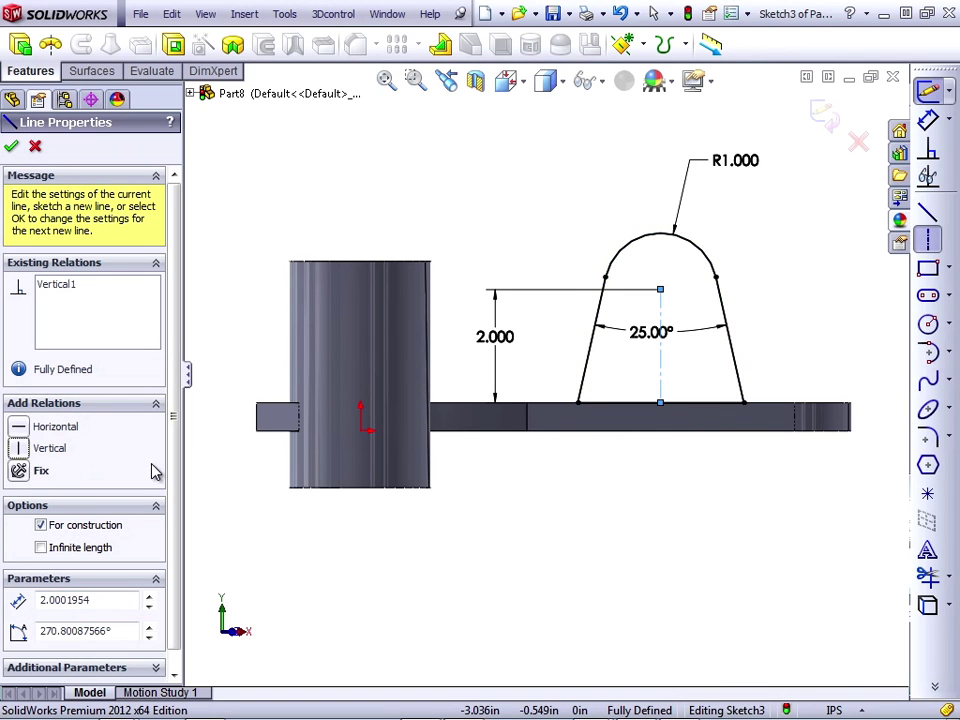
key("Escape")
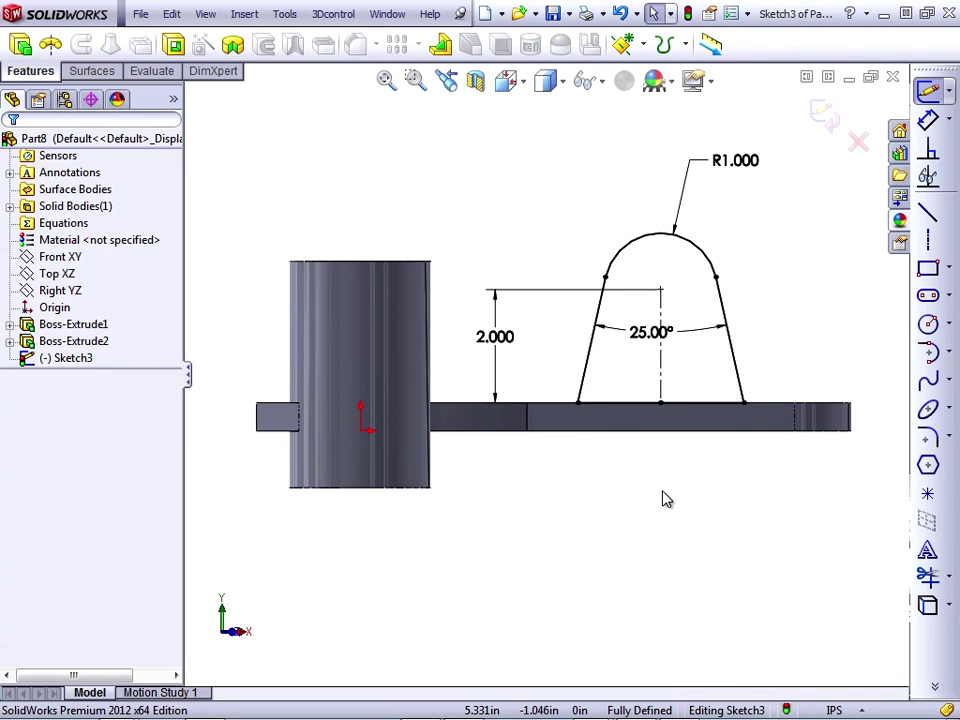
- Extrude the lug profile to a blind depth of 0.5 in, reversed inward over the plate and merged with it
middle_click_drag(662, 499, 542, 568)
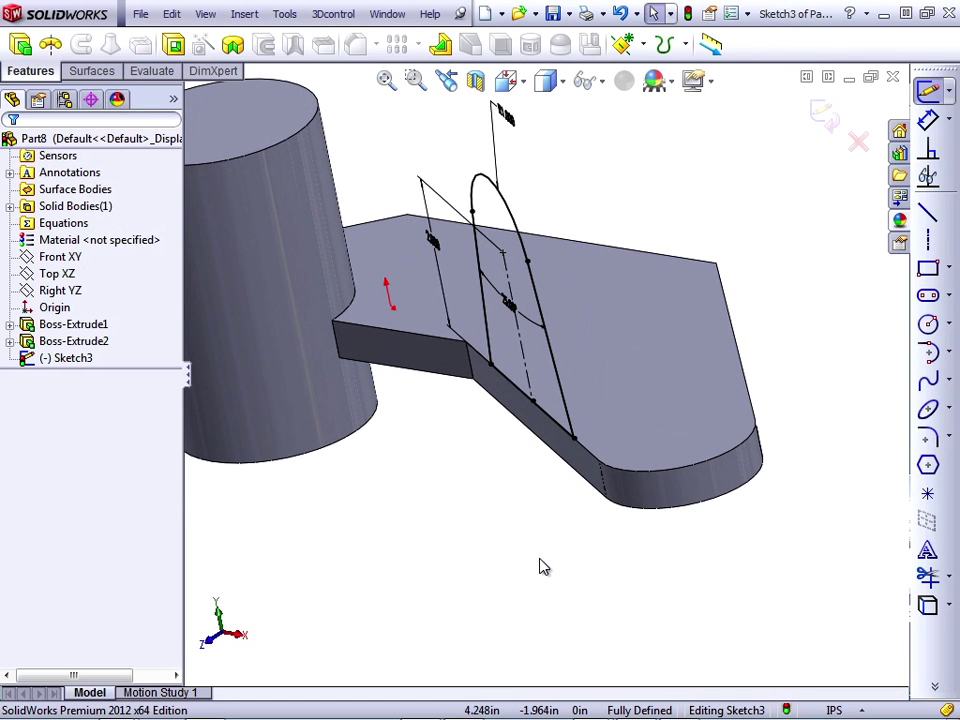
left_click(20, 44)
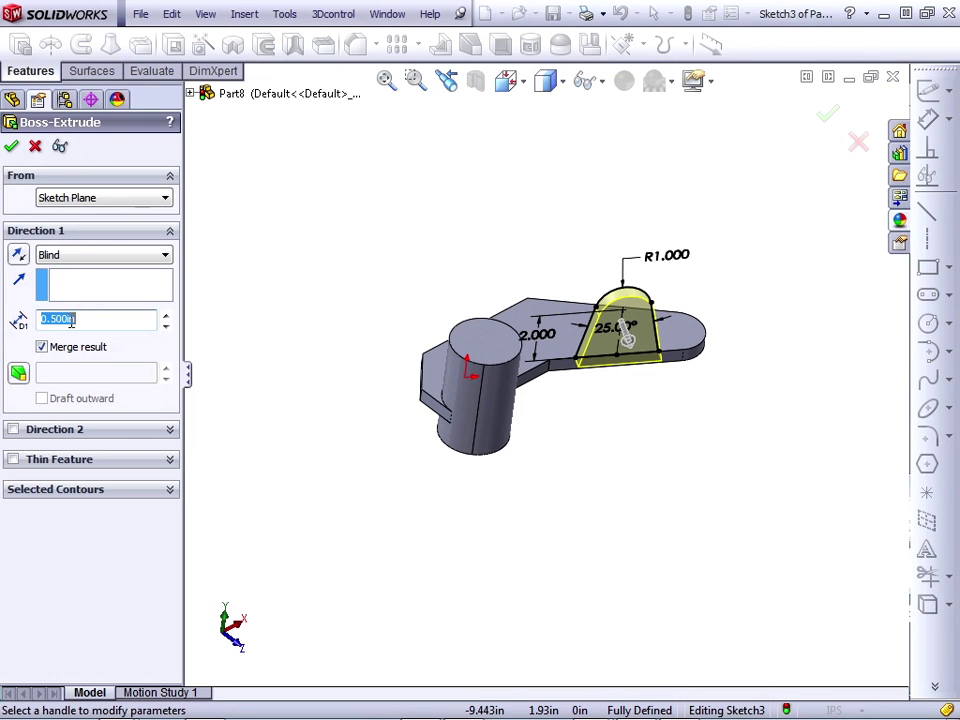
left_click(18, 255)
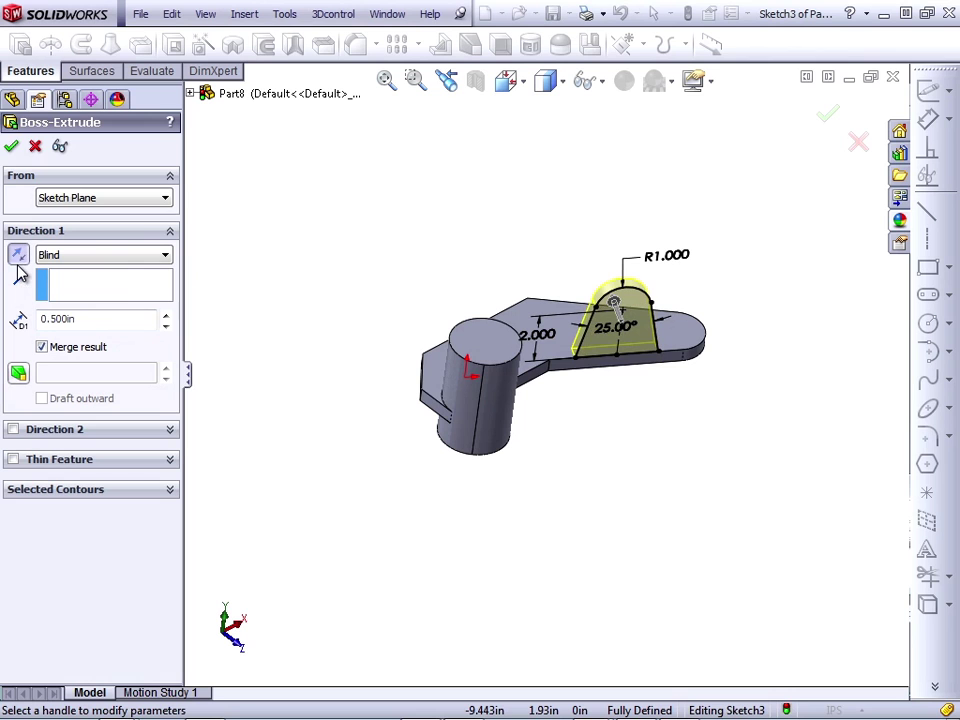
left_click(12, 145)
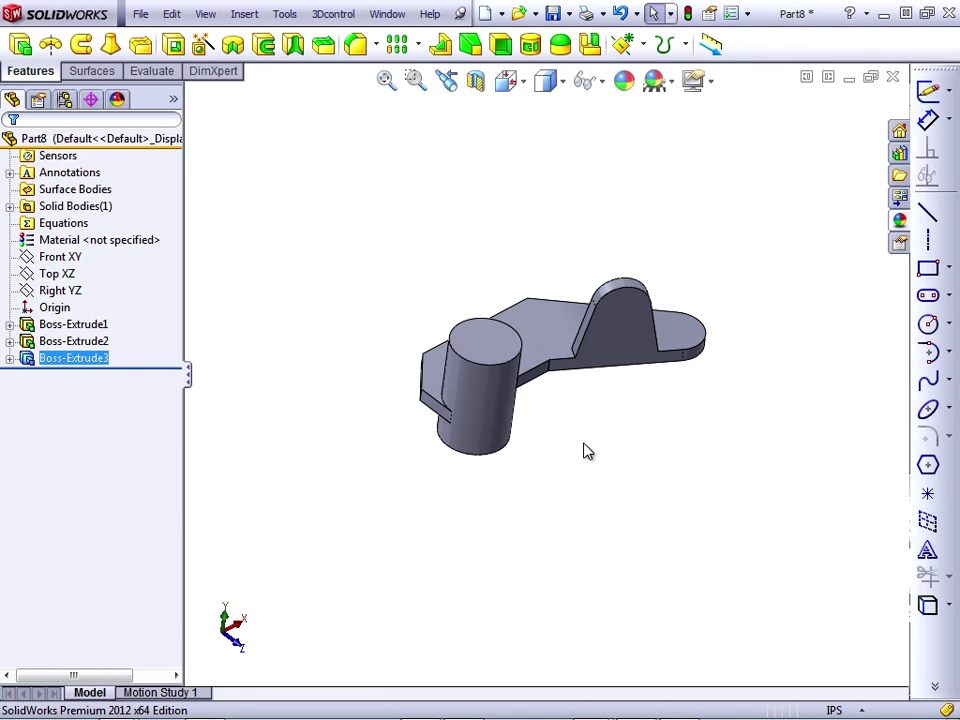
- Sketch a circle of 1 in radius on the lug's outer face, centred on the rounded top and matching its arc
left_click(620, 308)
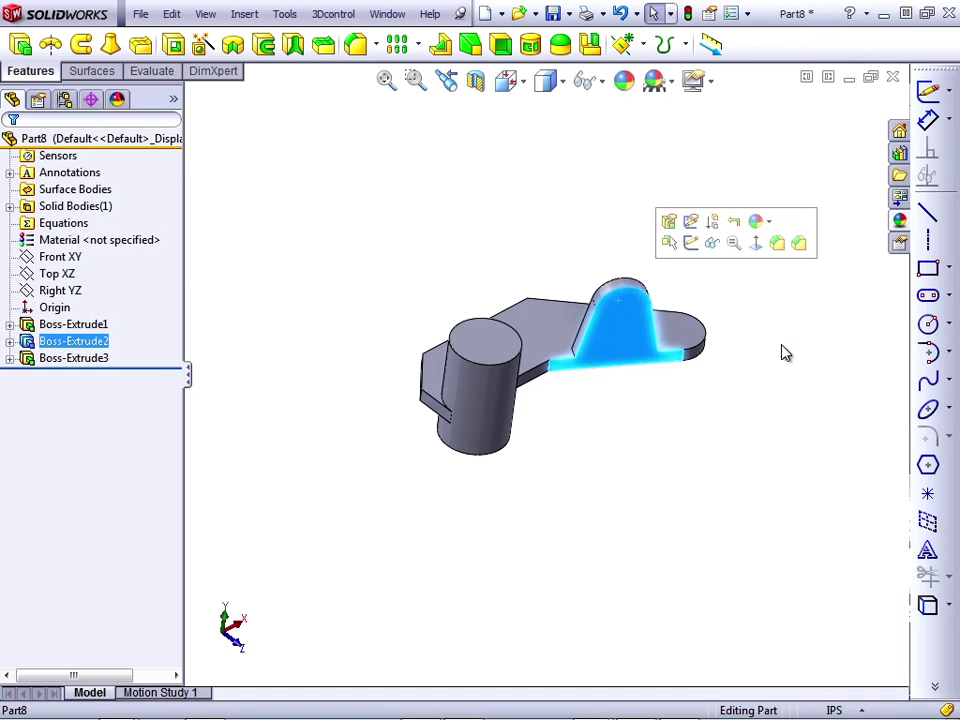
left_click(928, 324)
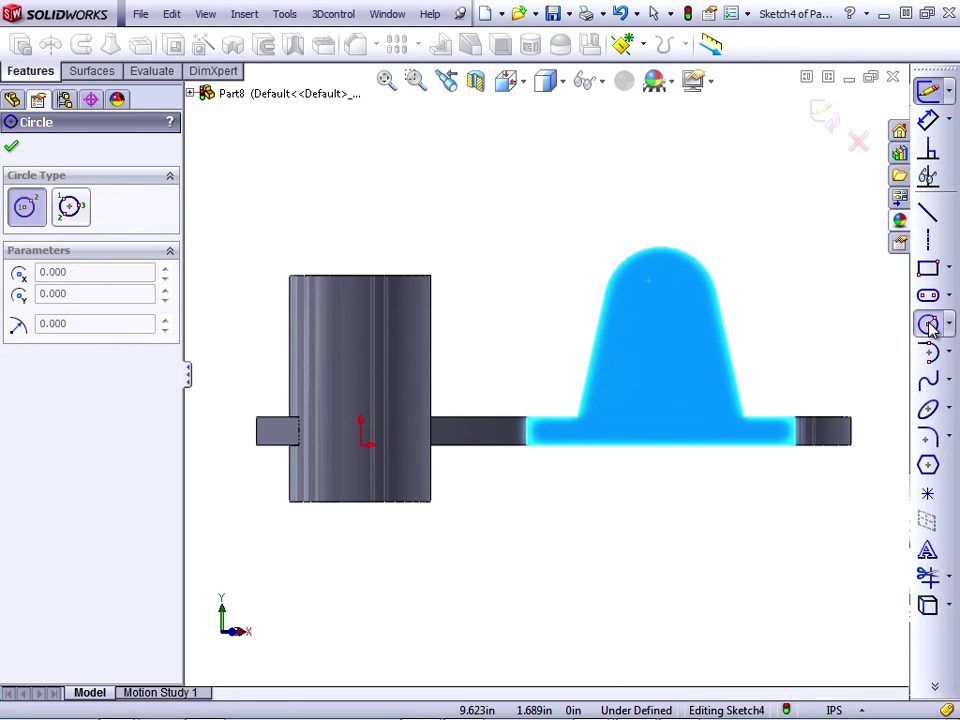
left_click(660, 303)
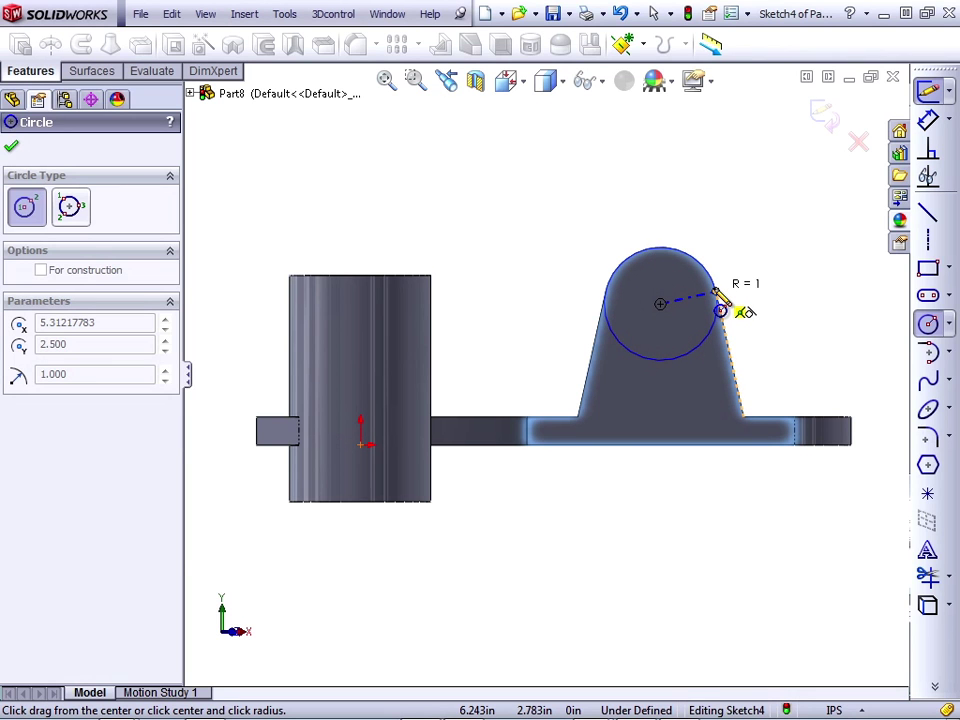
left_click(717, 297)
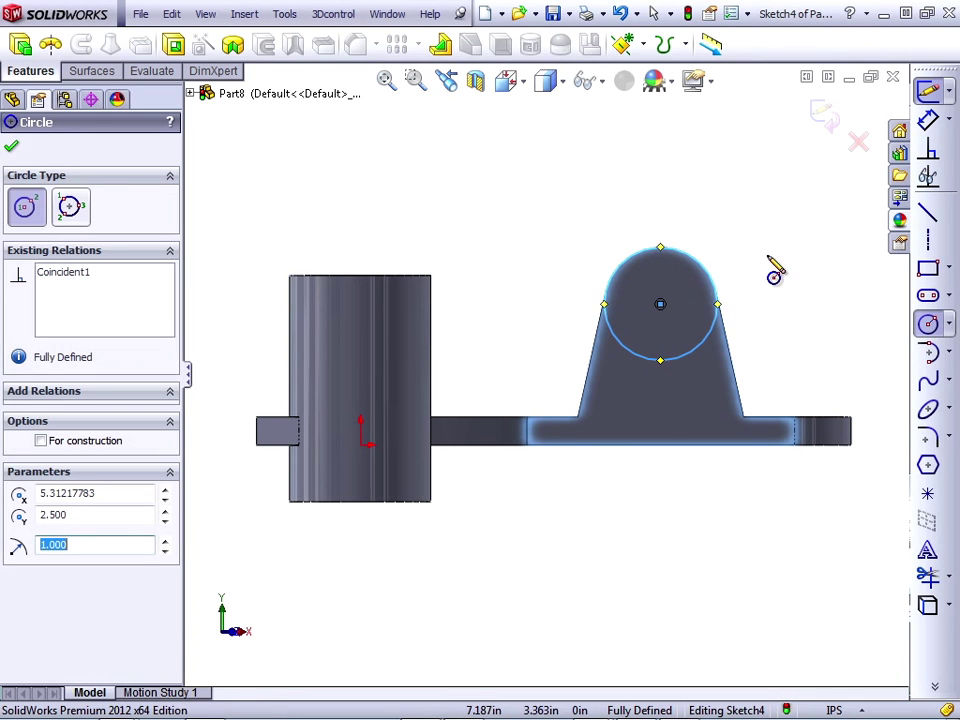
key("Escape")
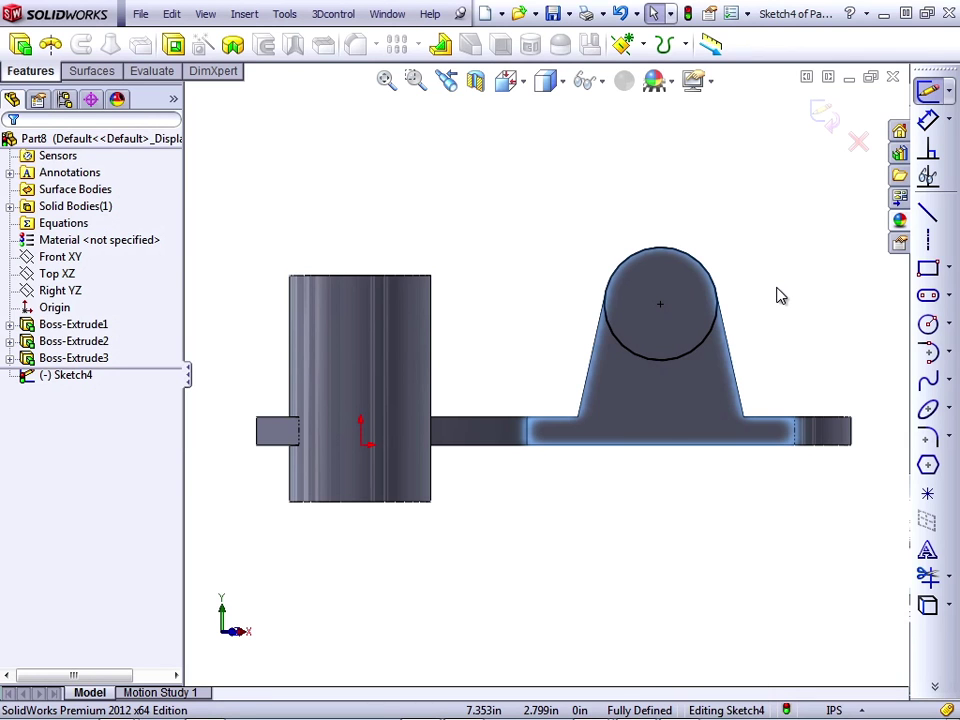
- Extrude the circle blind in both directions, 0.5 in outward from the lug face and 2 in inward over the plate, merged
left_click(21, 46)
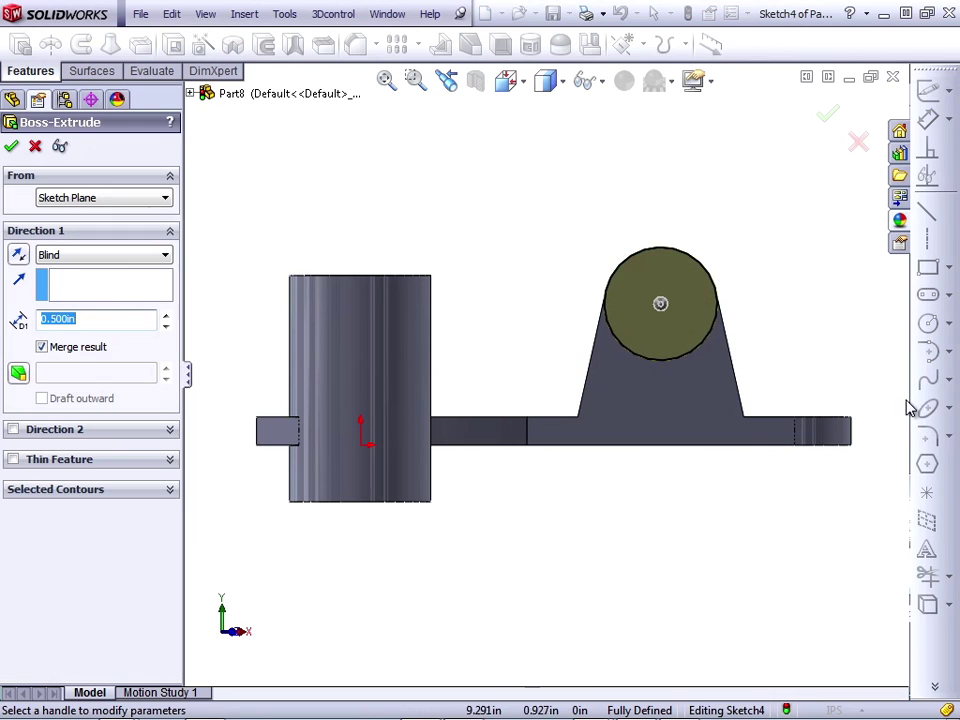
scroll(703, 467, "down", 4)
middle_click_drag(701, 465, 694, 463)
scroll(679, 459, "up", 5)
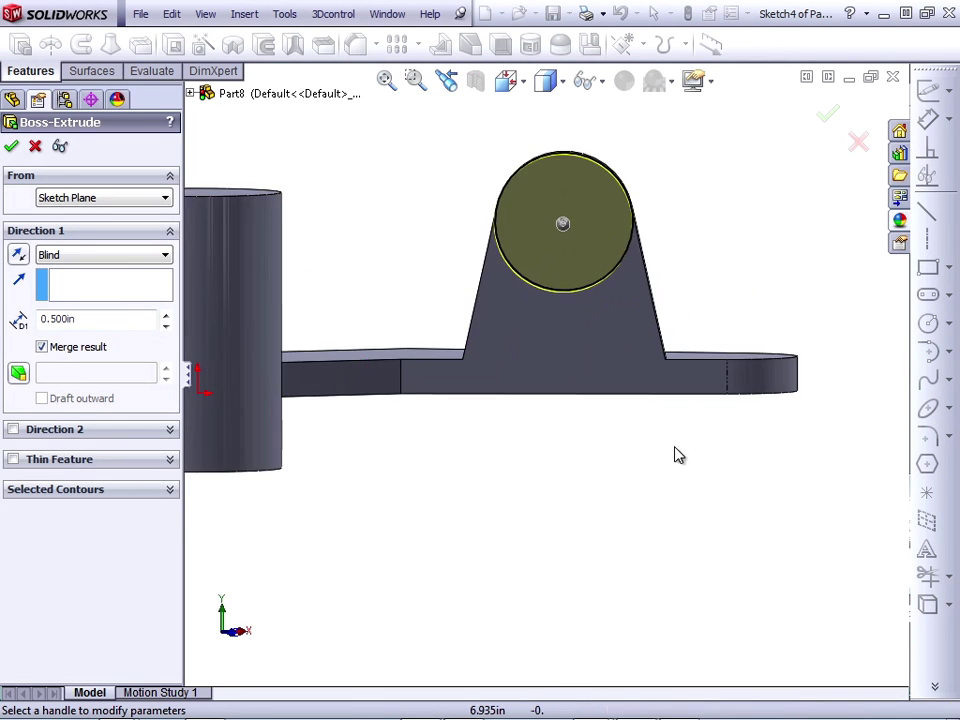
middle_click_drag(617, 437, 514, 510)
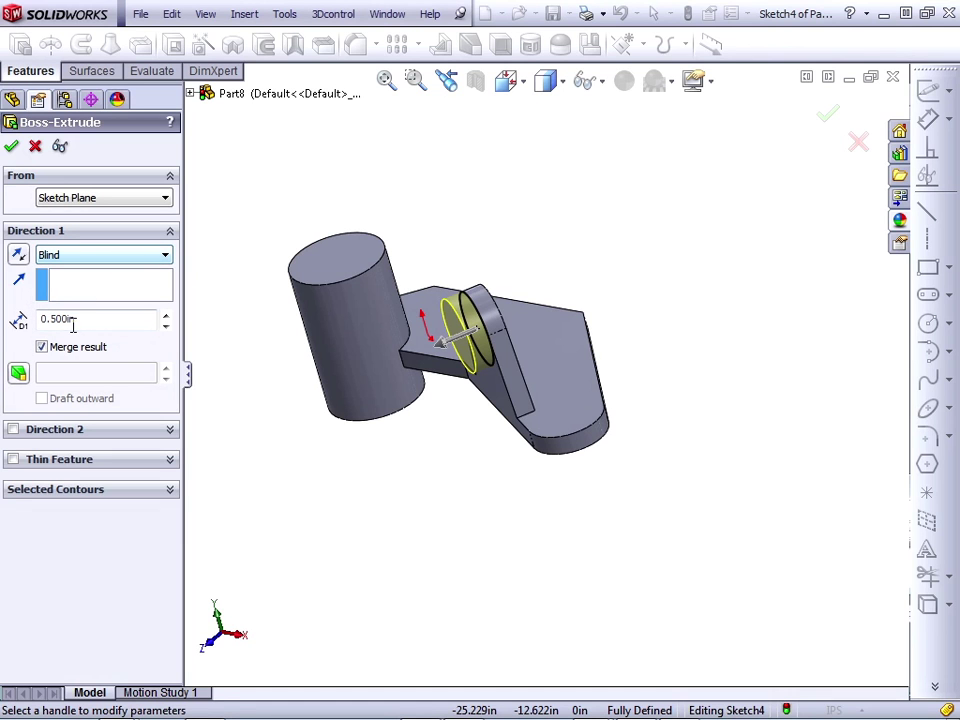
left_click(13, 429)
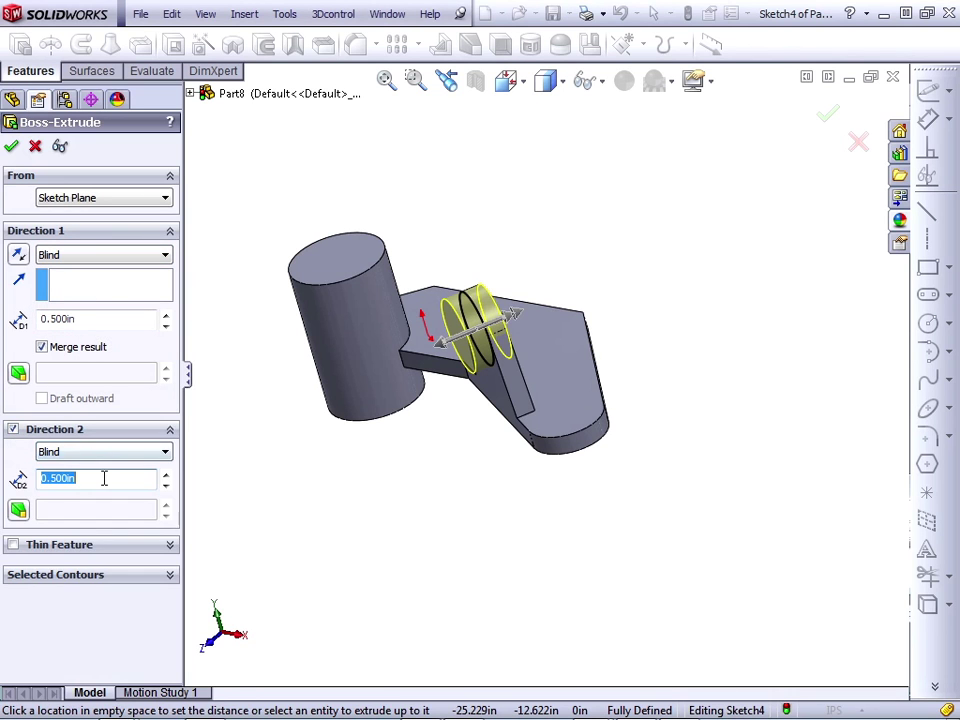
type("2")
key("Return")
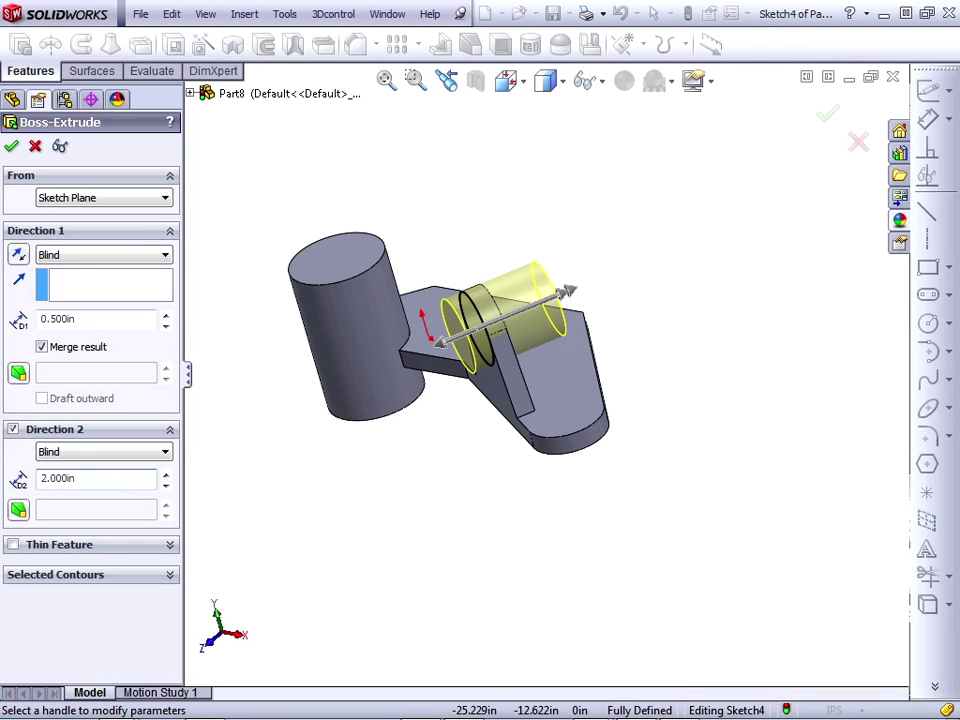